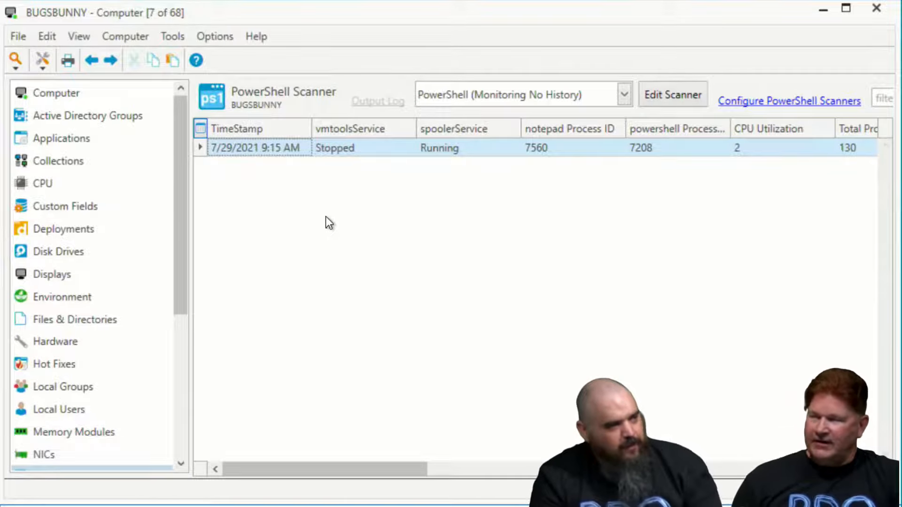
Close the BUGSBUNNY computer details and open the custom Remove History tool for editing
left_click(874, 11)
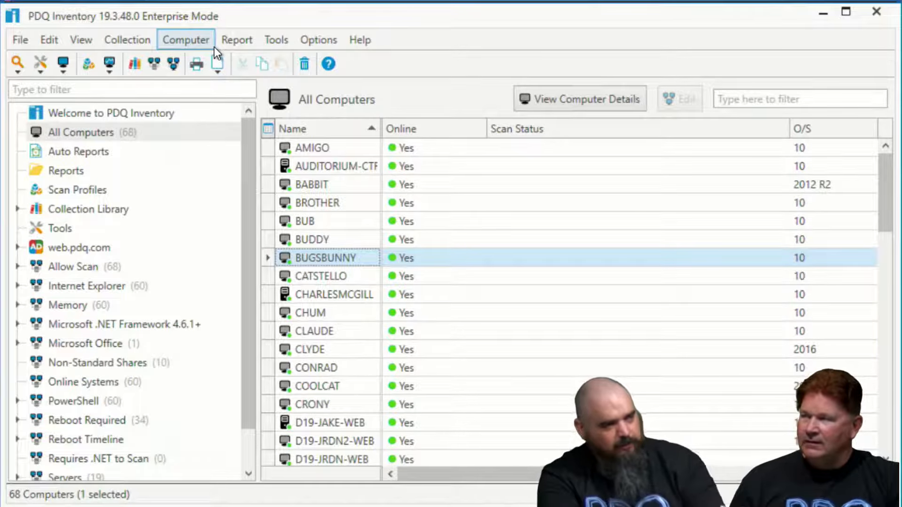
left_click(242, 40)
mouse_move(273, 39)
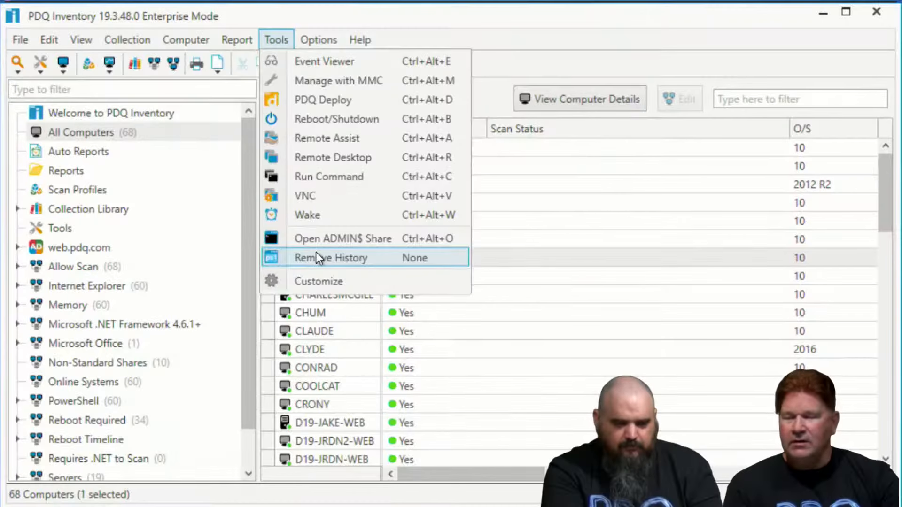
mouse_move(165, 40)
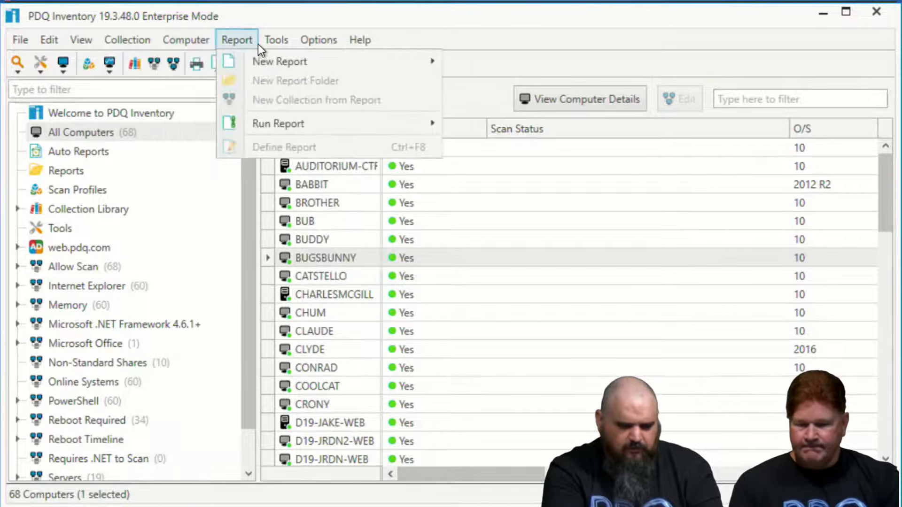
mouse_move(269, 39)
left_click(329, 280)
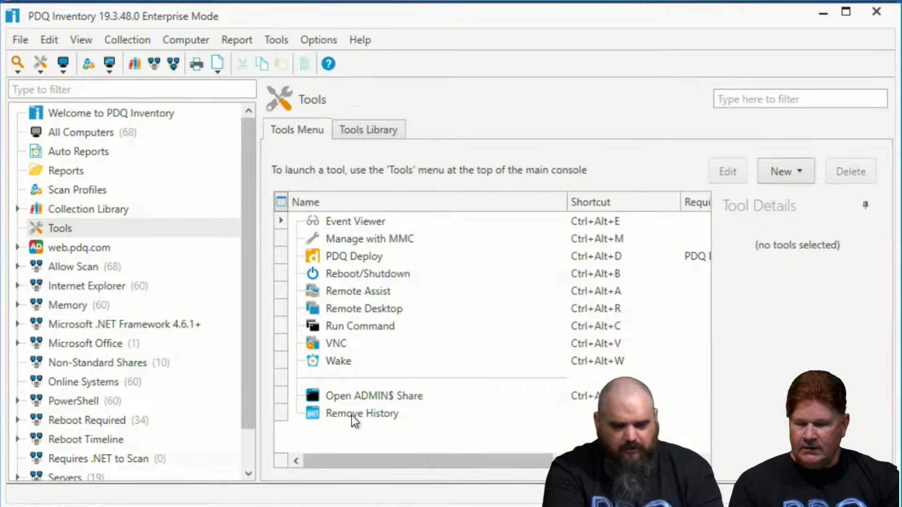
double_click(351, 415)
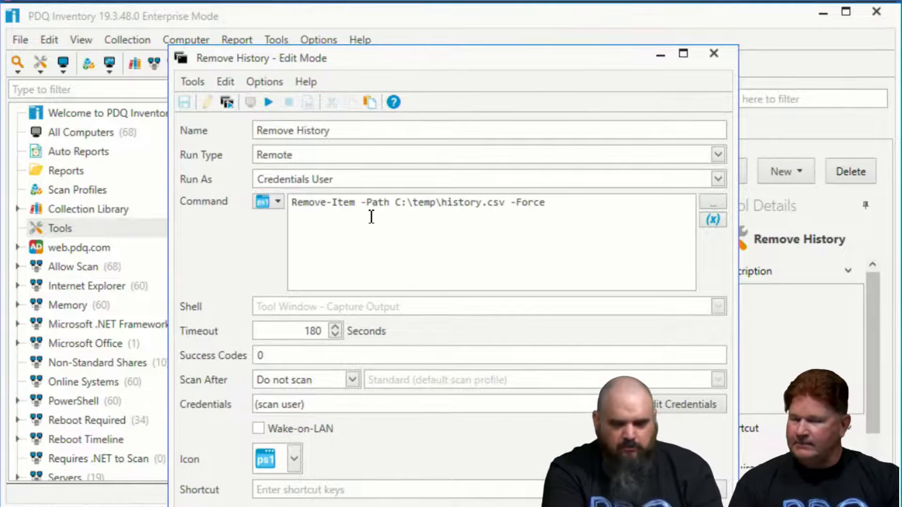
Replace the file path in the Remove-Item command with the custom variable @(File), then save and close the Remove History tool
left_click_drag(399, 204, 505, 204)
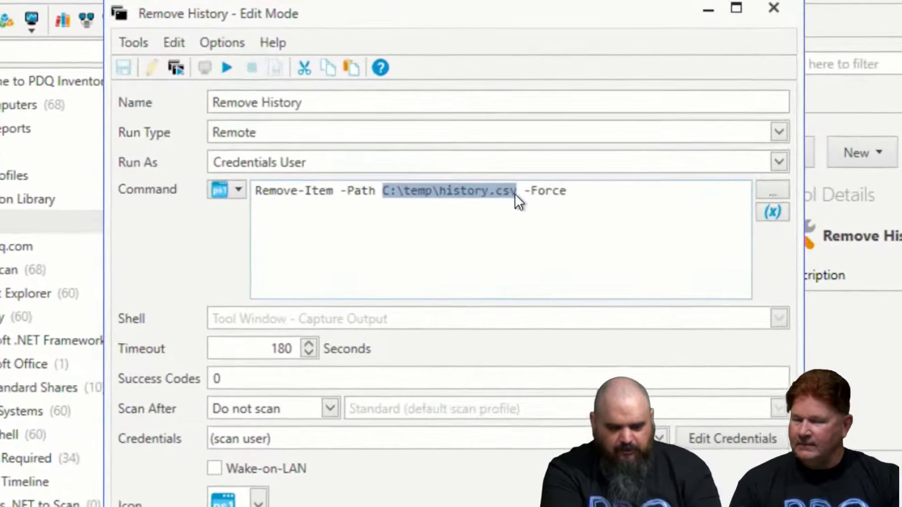
key("Delete")
left_click(773, 212)
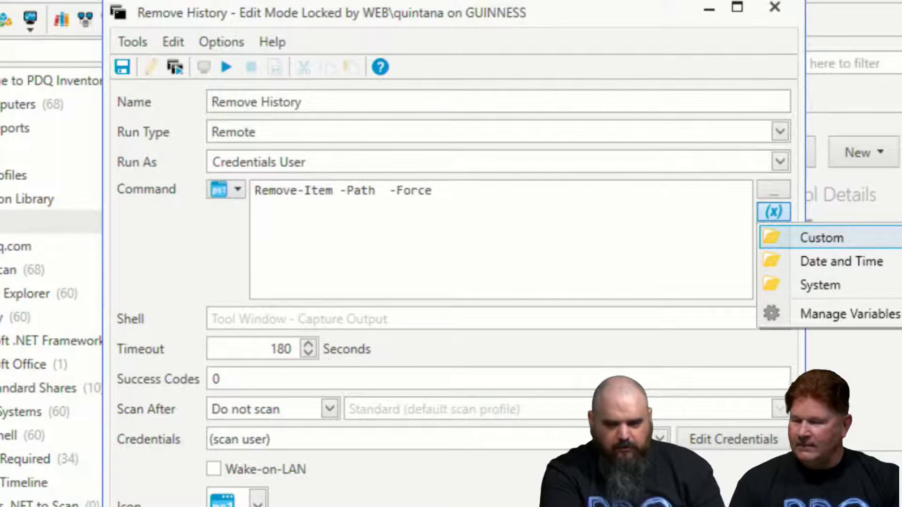
left_click(850, 246)
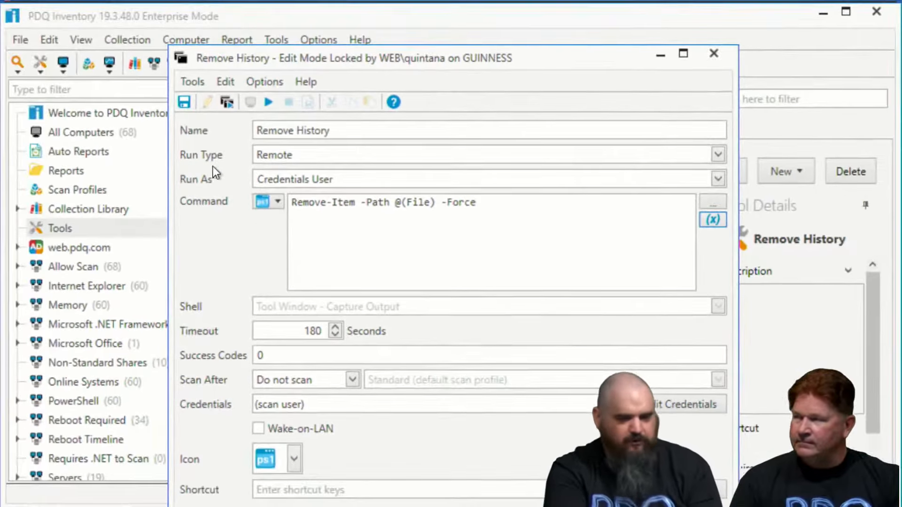
left_click(188, 102)
left_click(715, 57)
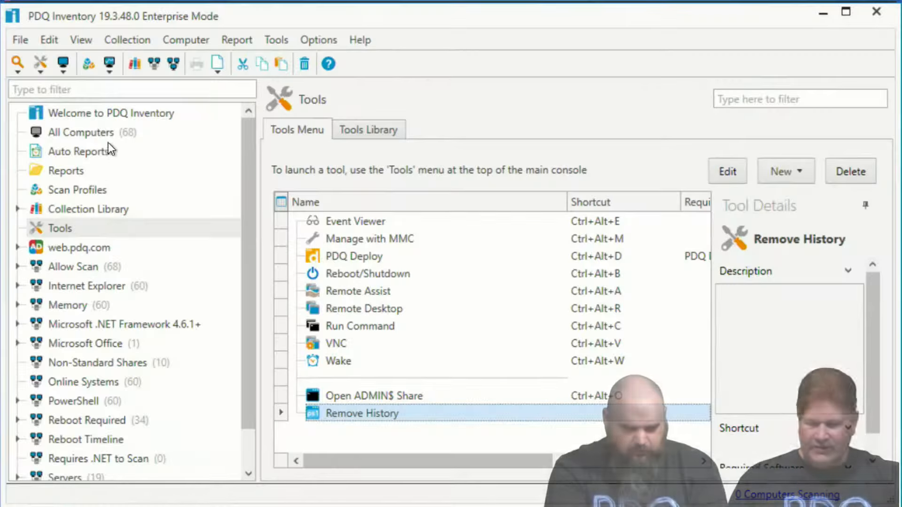
Scan the All Computers collection with the Monitoring scan profile
left_click(105, 132)
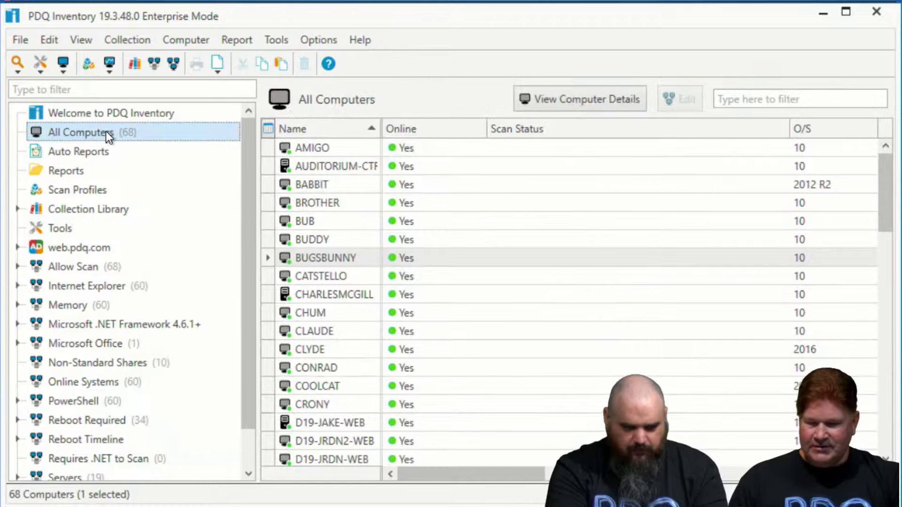
right_click(106, 131)
mouse_move(196, 210)
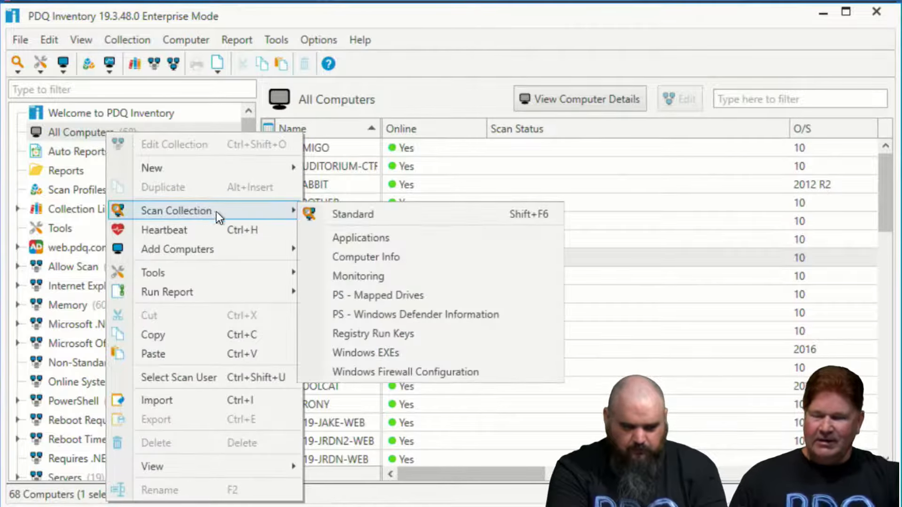
left_click(373, 276)
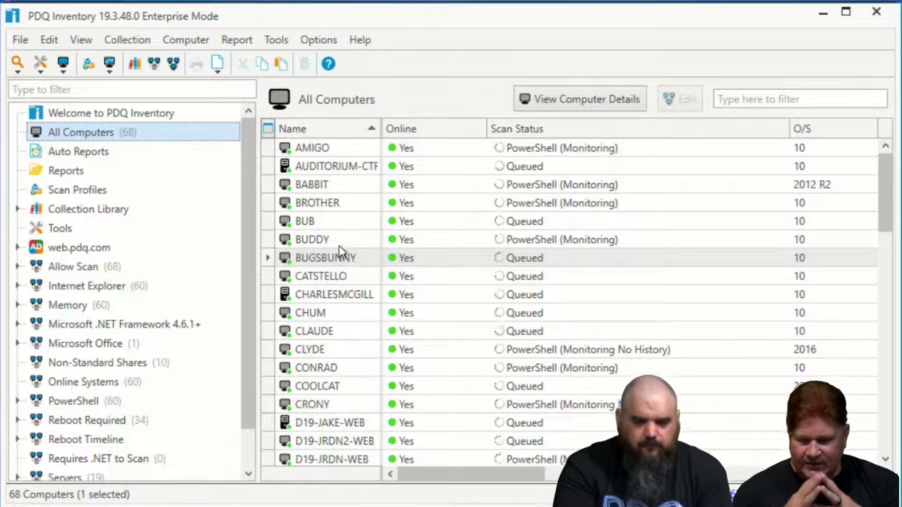
Try linking the Monitoring scan profile to the Servers collection
left_click(69, 193)
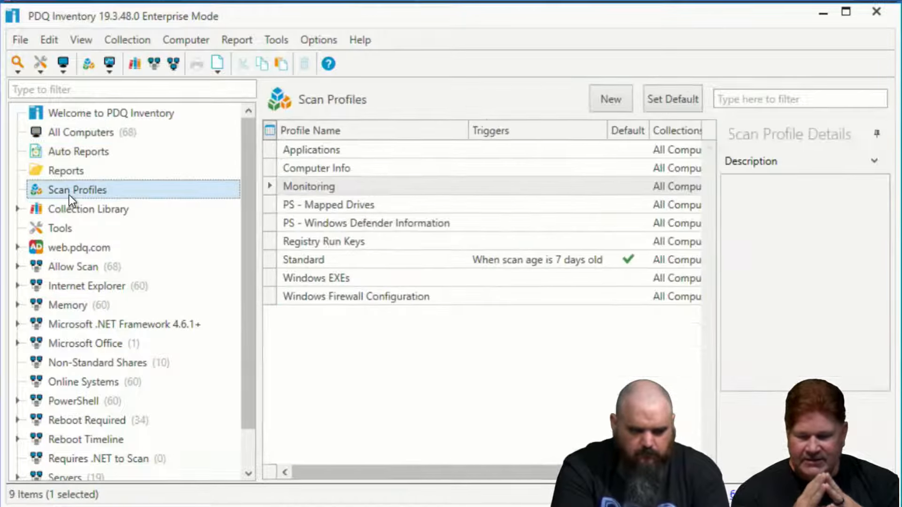
double_click(305, 186)
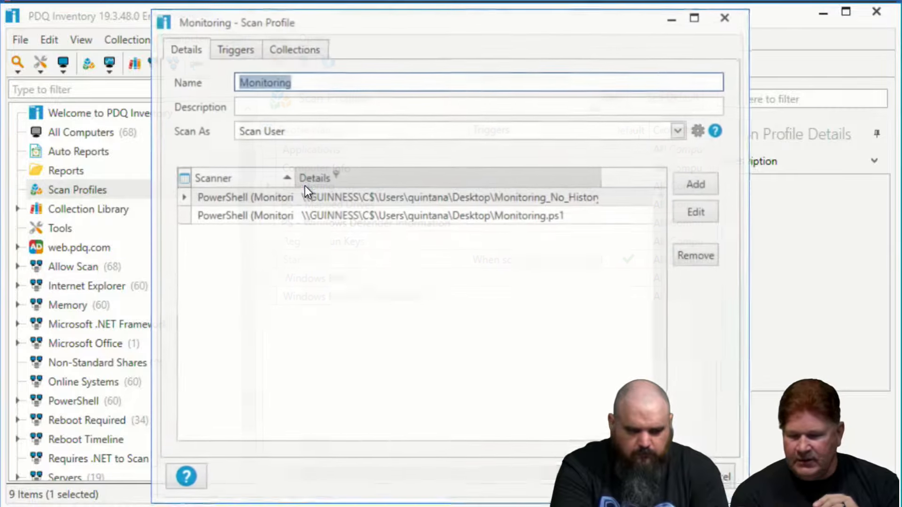
left_click(291, 51)
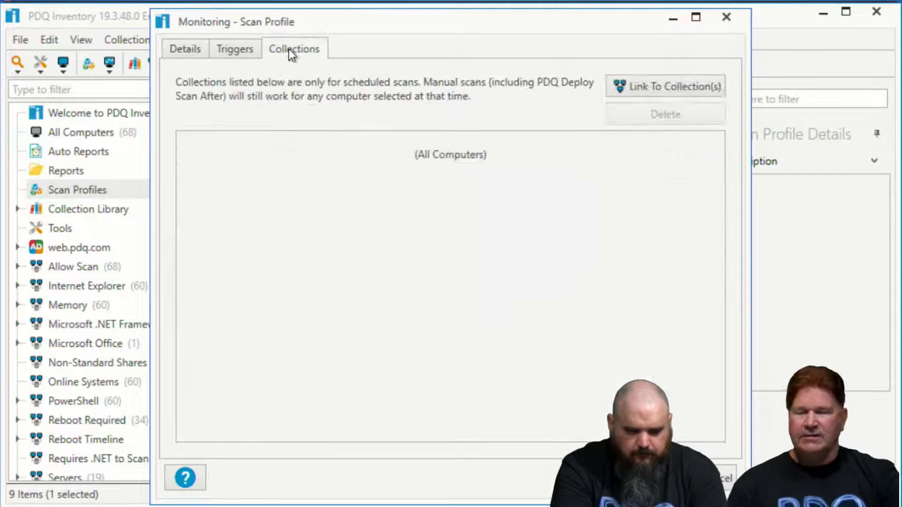
left_click(660, 86)
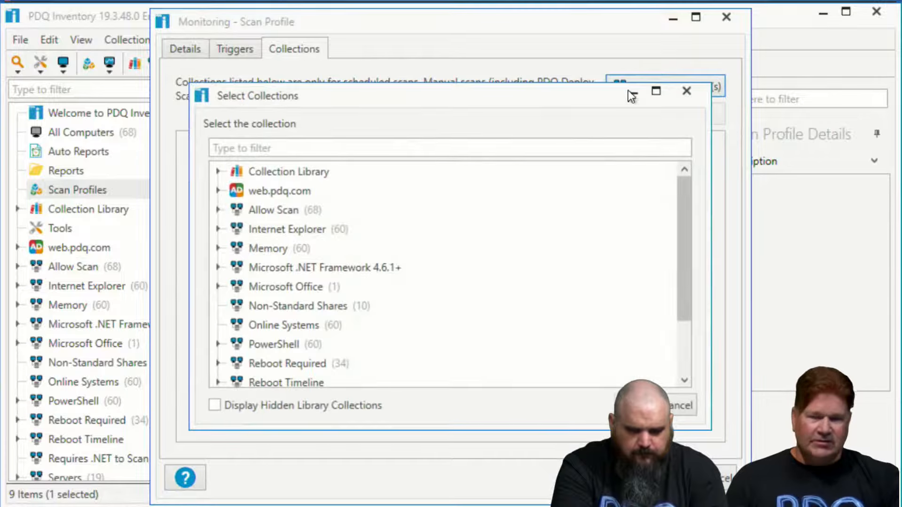
scroll(266, 299, "down", 1)
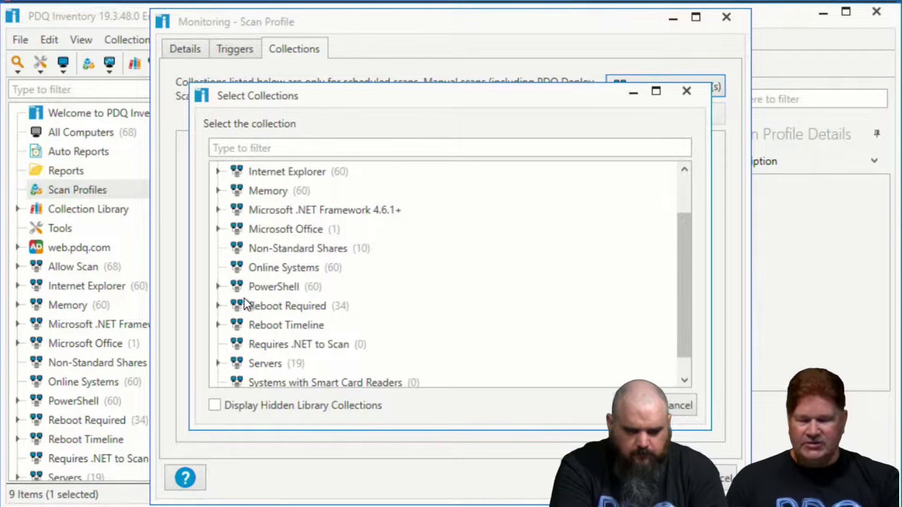
left_click(220, 364)
scroll(266, 357, "down", 2)
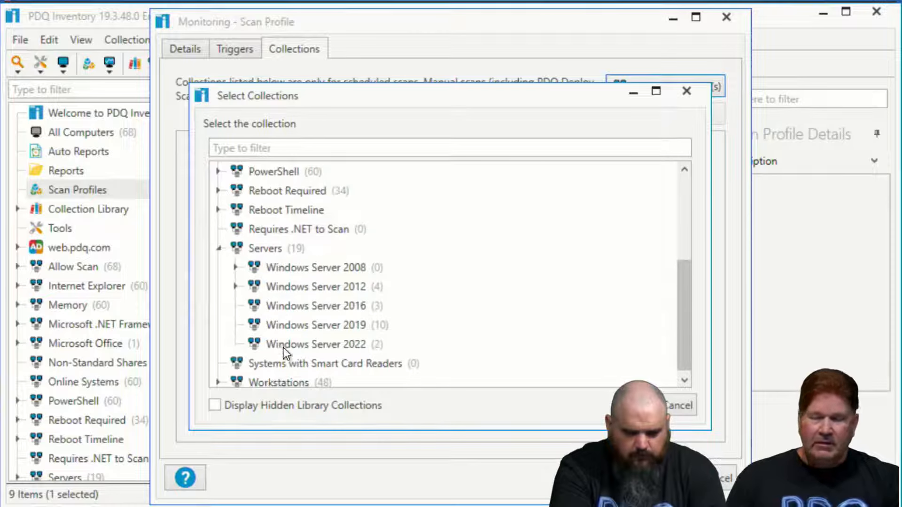
left_click(274, 248)
left_click(634, 405)
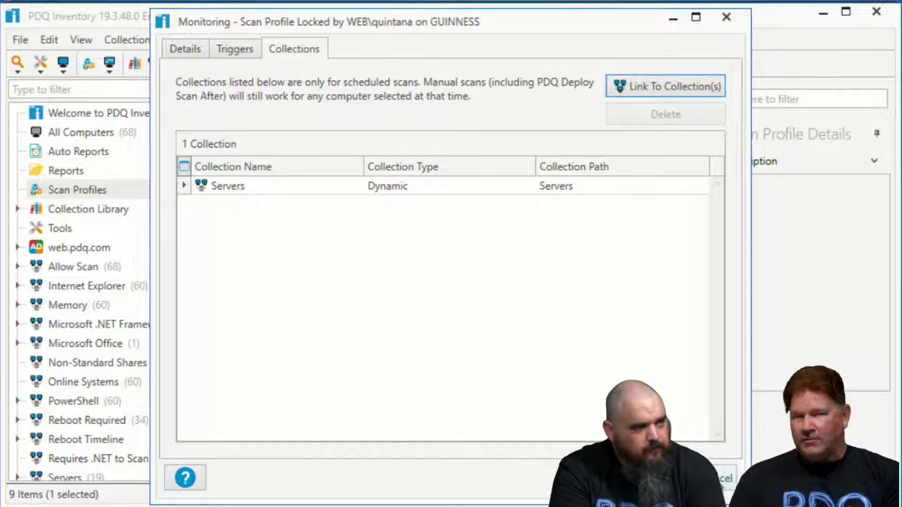
left_click(725, 478)
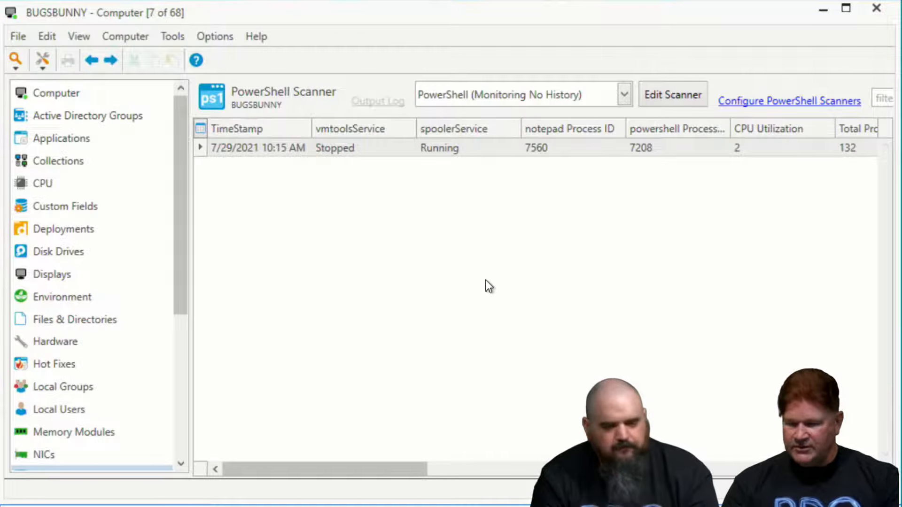
Examine all columns of BUGSBUNNY's PowerShell scanner results for both Monitoring No History and Monitoring
left_click_drag(404, 472, 432, 467)
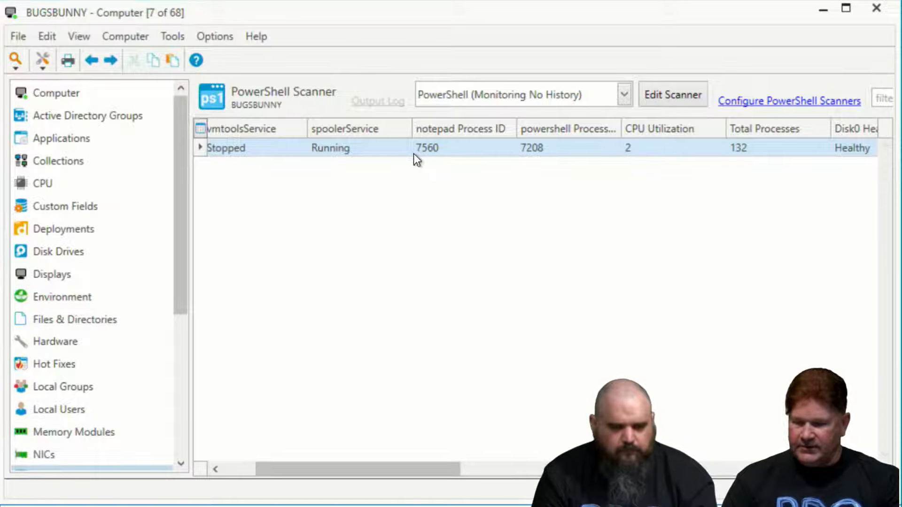
left_click_drag(447, 471, 732, 471)
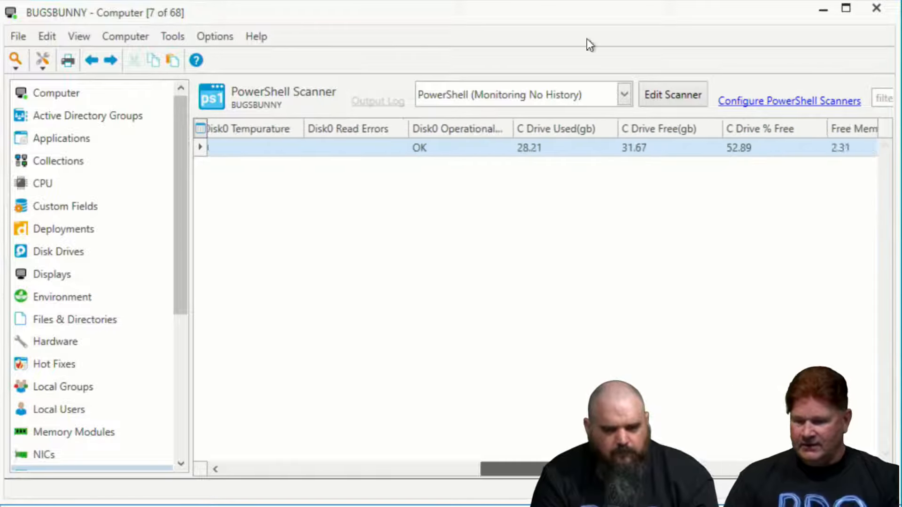
left_click(627, 102)
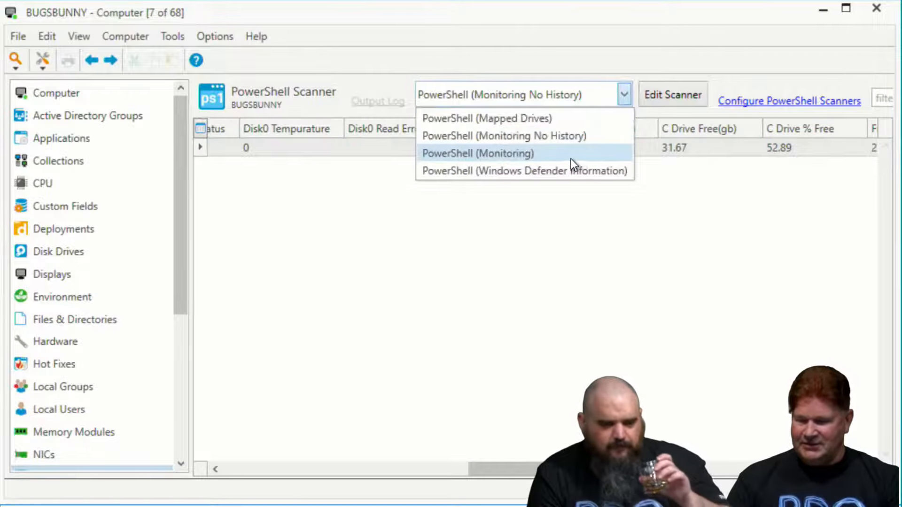
left_click(529, 153)
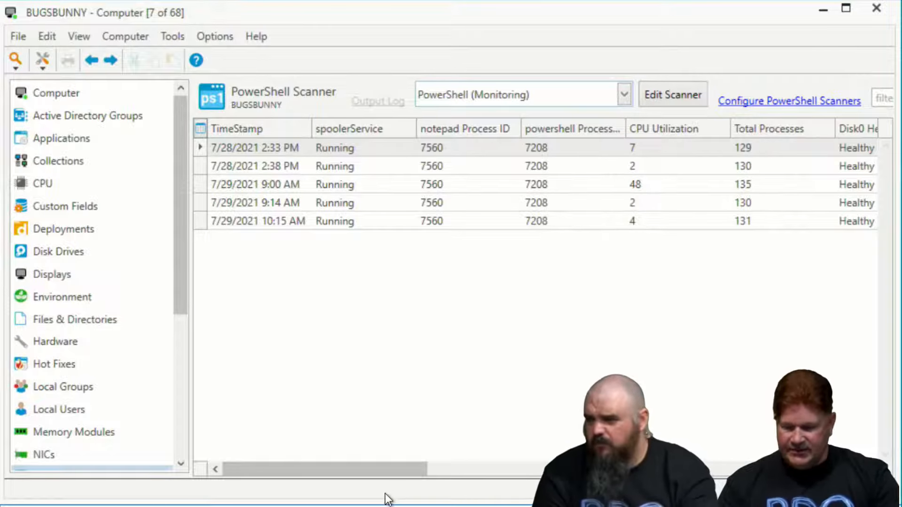
left_click_drag(410, 469, 444, 469)
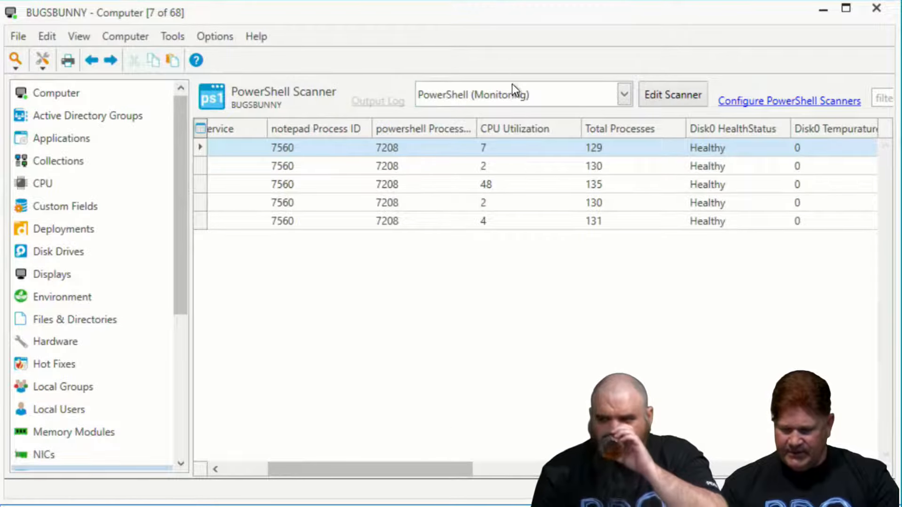
left_click_drag(359, 471, 314, 473)
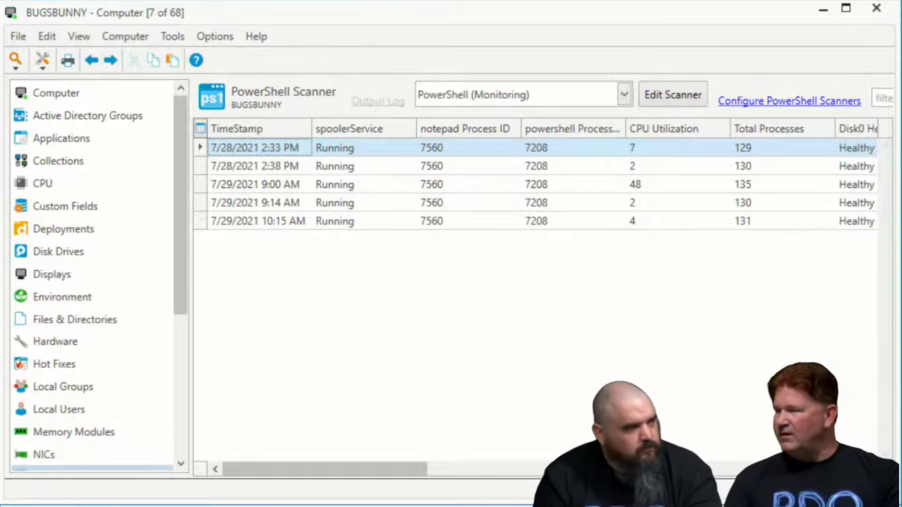
left_click_drag(396, 475, 416, 471)
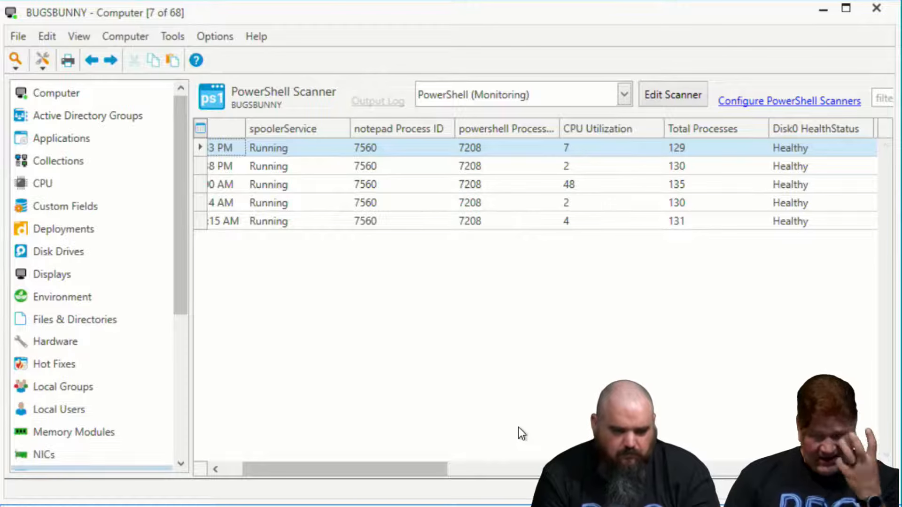
left_click_drag(417, 464, 860, 493)
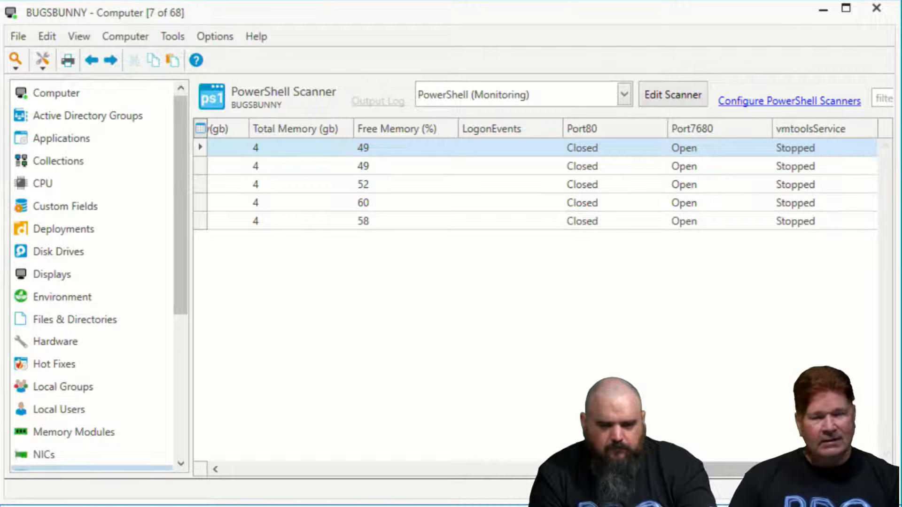
left_click_drag(859, 494, 349, 455)
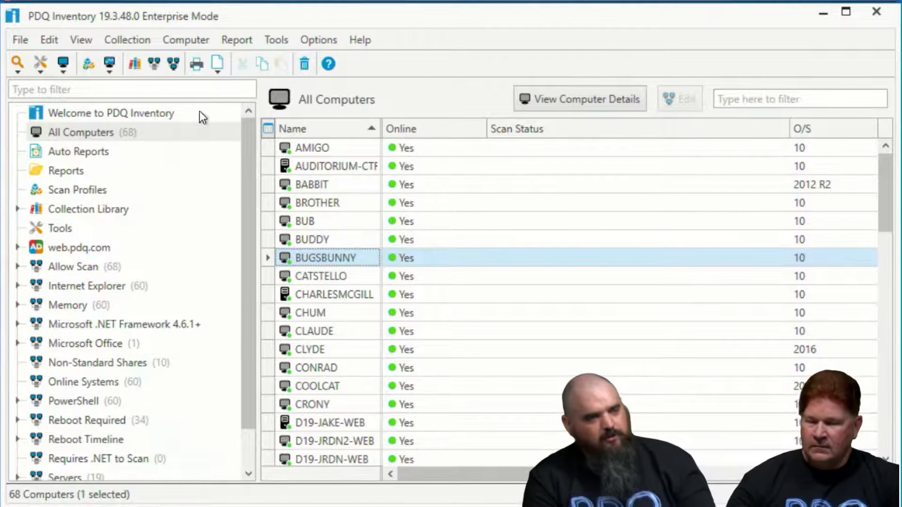
Create a dynamic collection, keeping the default name New Collection, with the filter Computer, Online, Is False
left_click(90, 131)
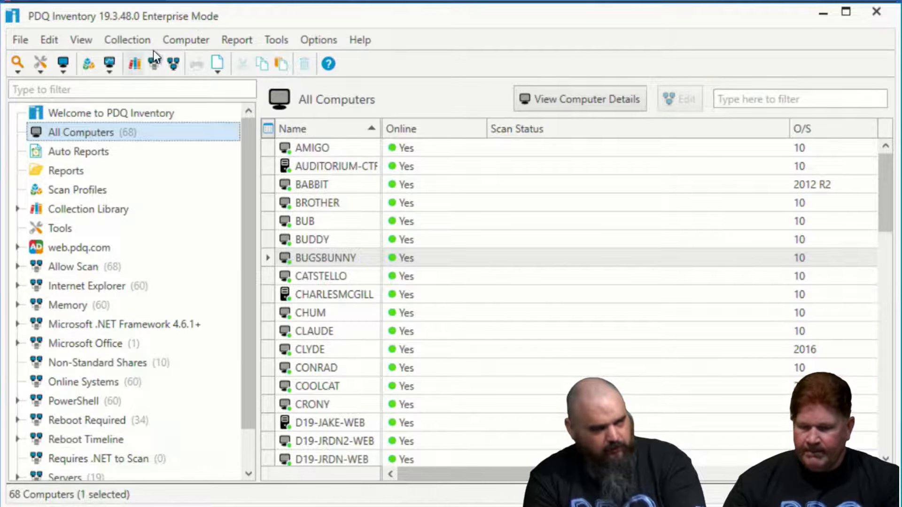
left_click(152, 64)
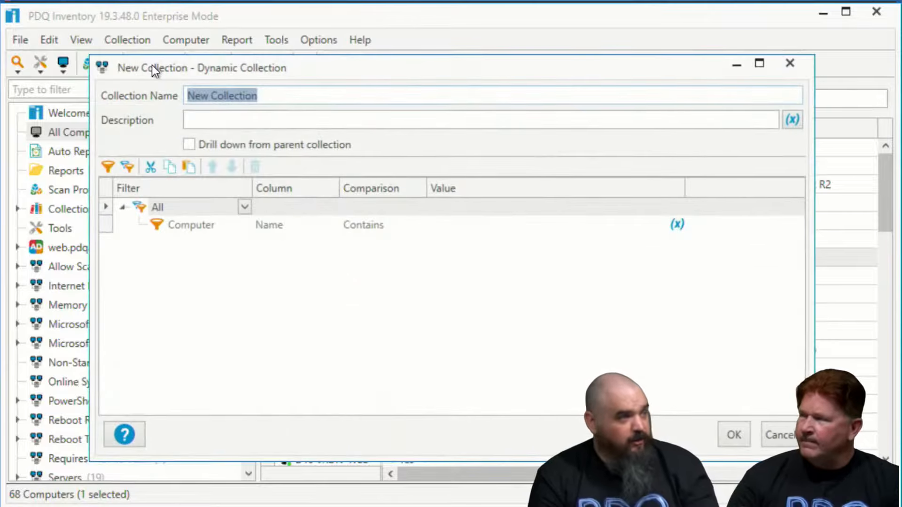
left_click(315, 225)
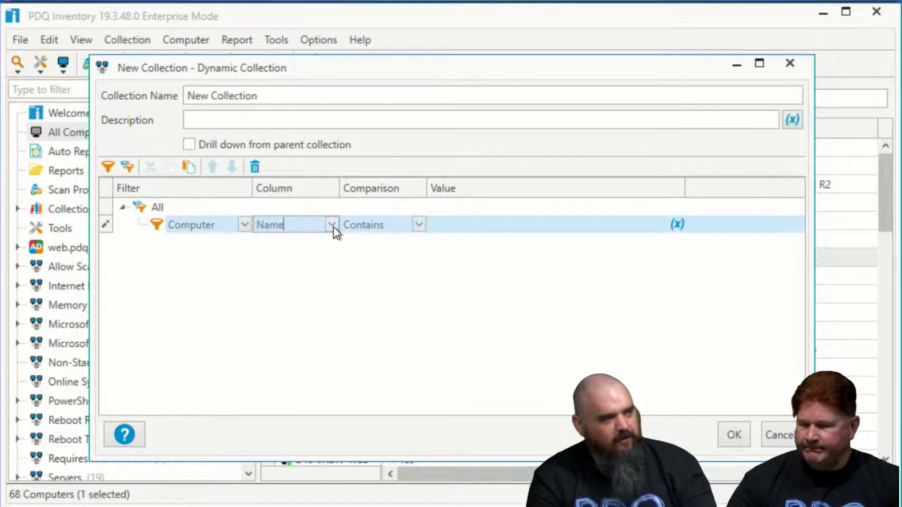
left_click_drag(332, 79, 284, 66)
left_click(288, 210)
scroll(331, 361, "up", 1)
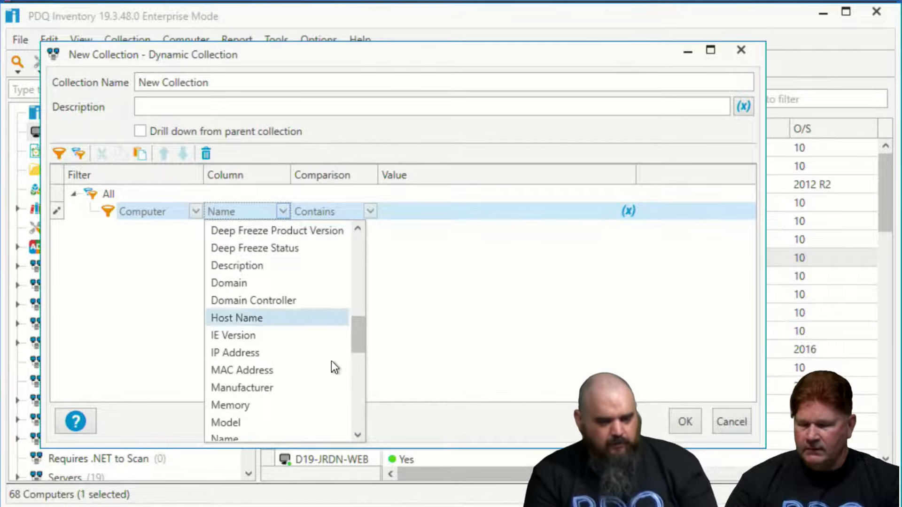
left_click_drag(354, 340, 349, 380)
left_click(226, 272)
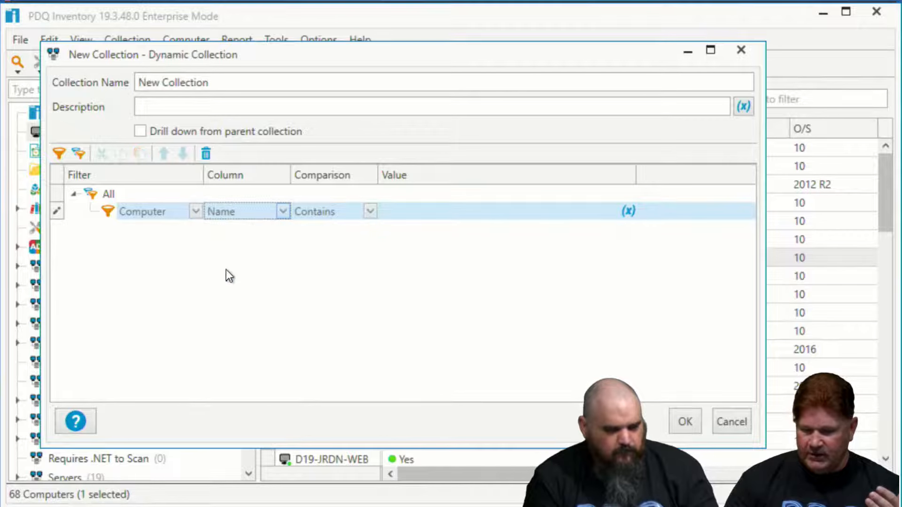
left_click(371, 212)
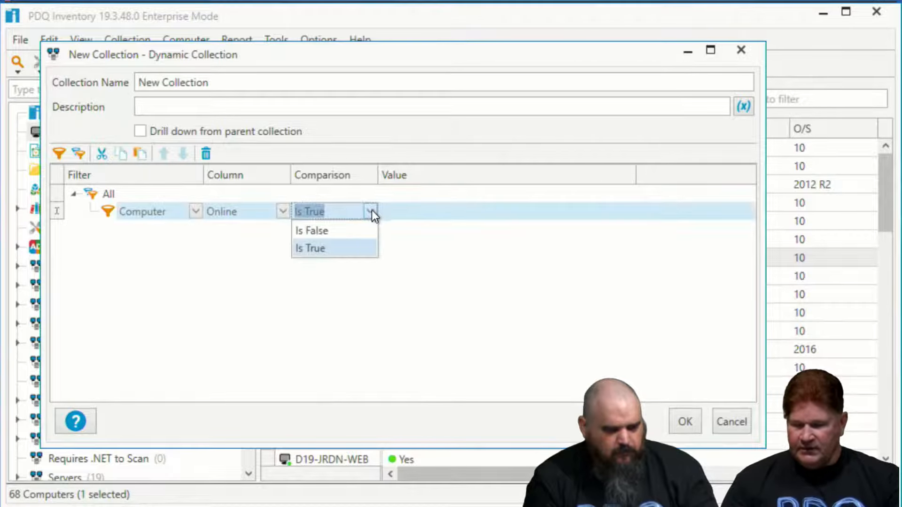
left_click(336, 230)
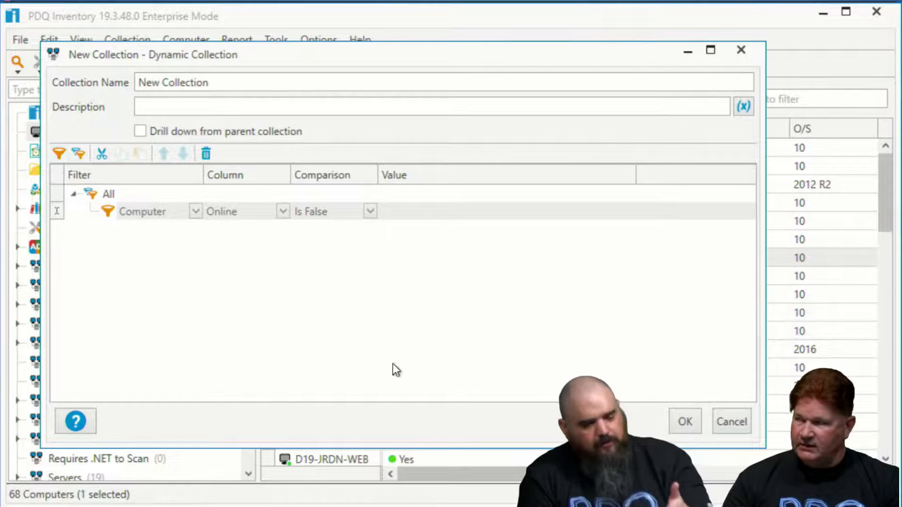
left_click(685, 419)
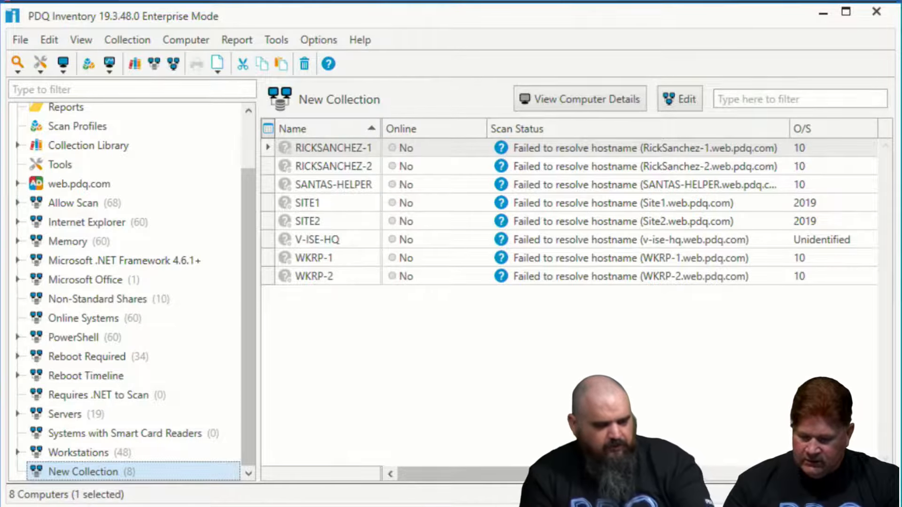
Switch to PDQ Deploy, examine the whole PowerShell script in Step 1 of the Start Service VMTools package, and close the package
key("alt+Tab")
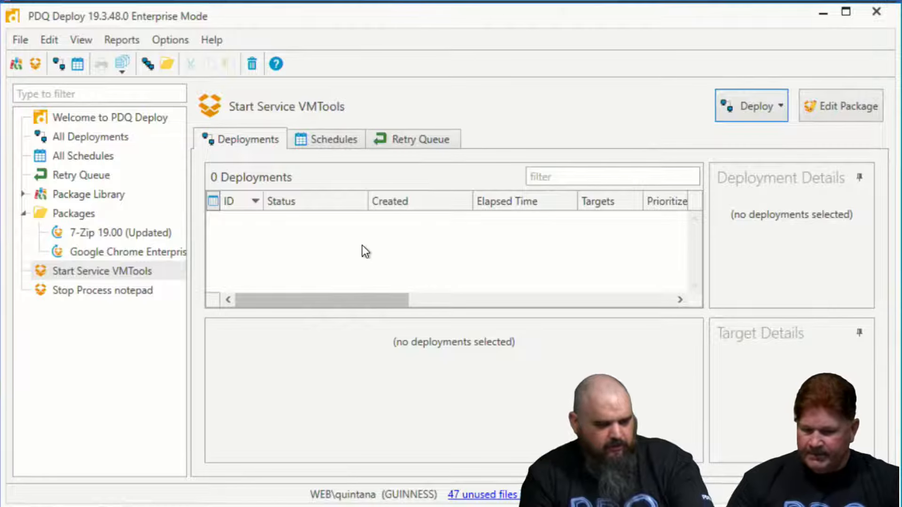
left_click(110, 270)
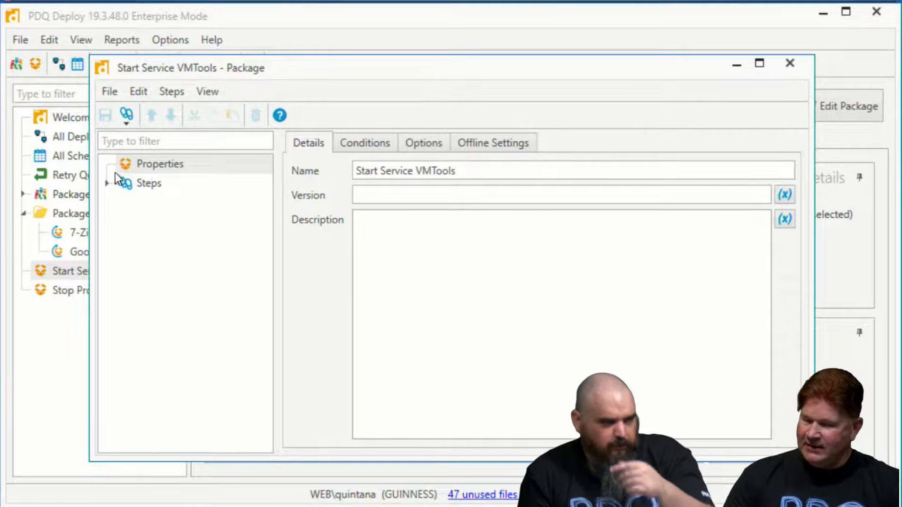
left_click(107, 183)
left_click(181, 202)
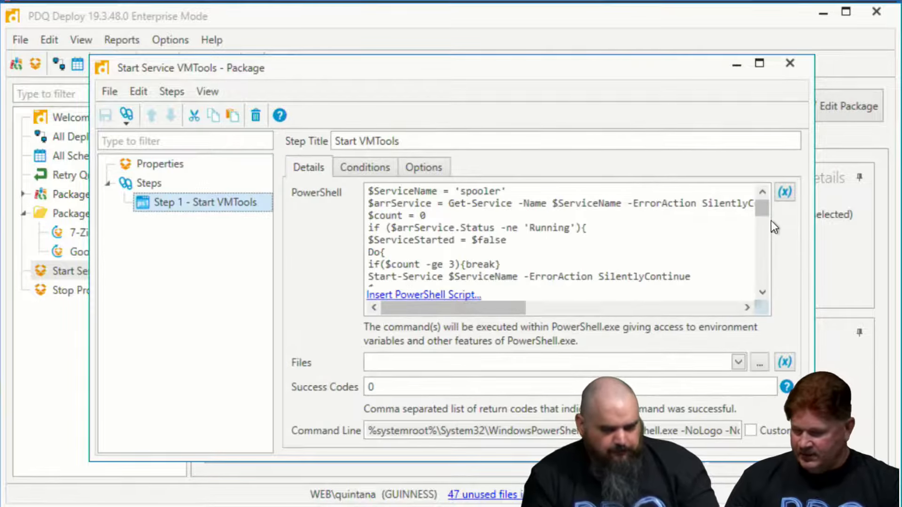
left_click_drag(762, 207, 772, 244)
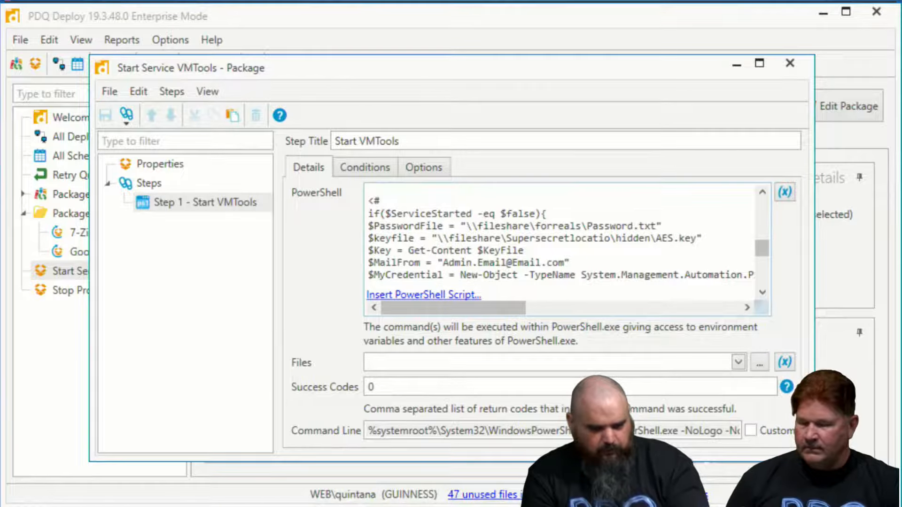
left_click_drag(759, 245, 763, 262)
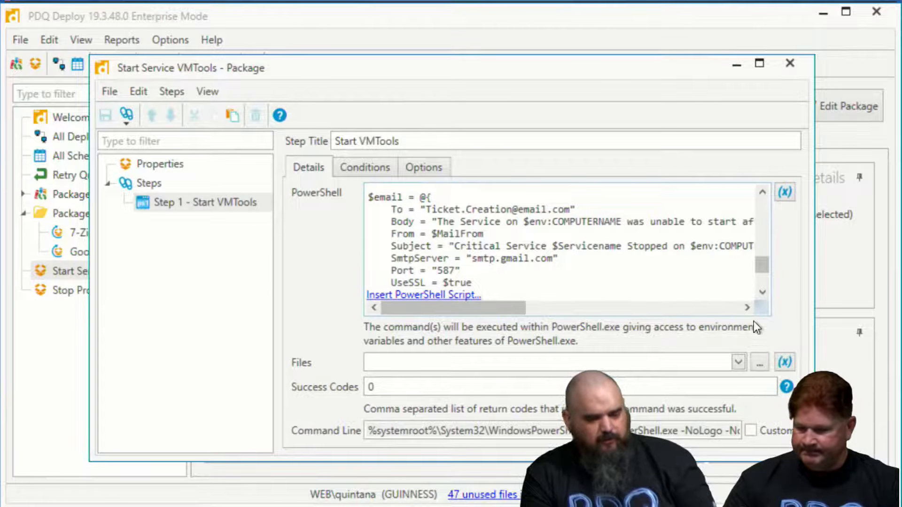
left_click(762, 292)
left_click(762, 292)
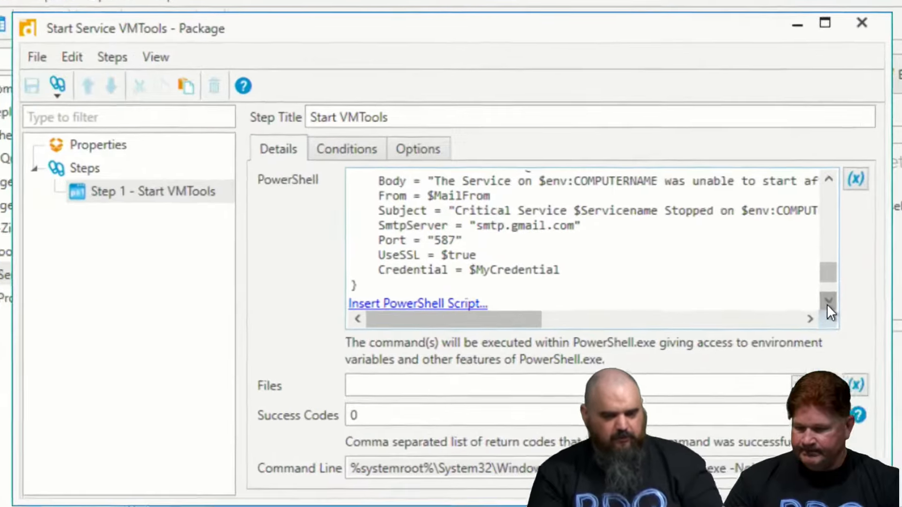
left_click(828, 302)
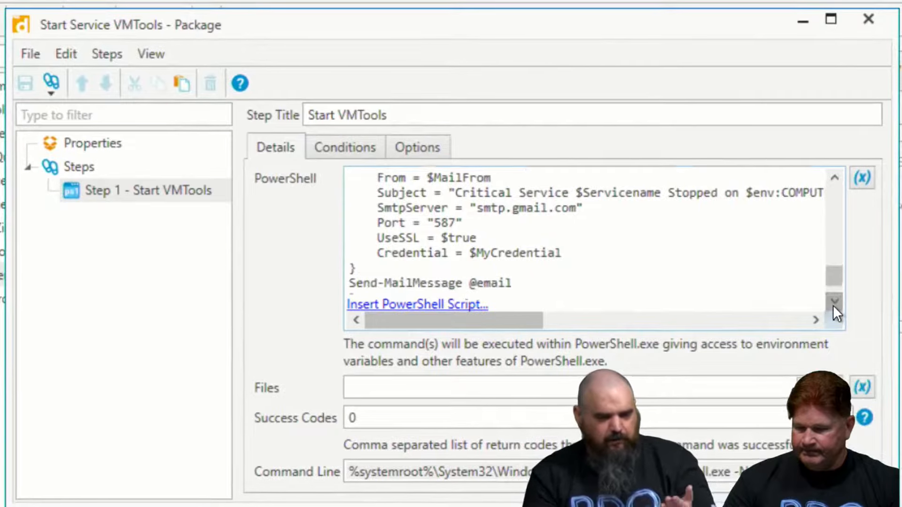
left_click(828, 301)
left_click(828, 302)
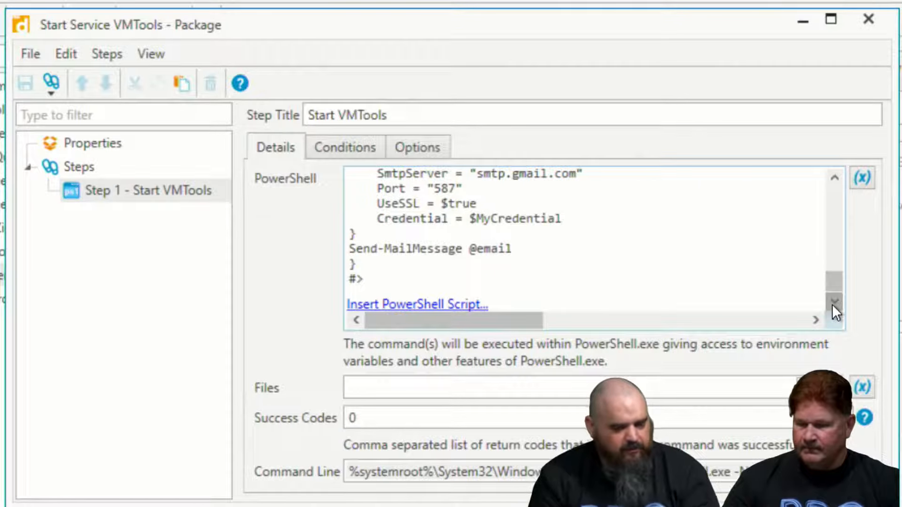
left_click(832, 304)
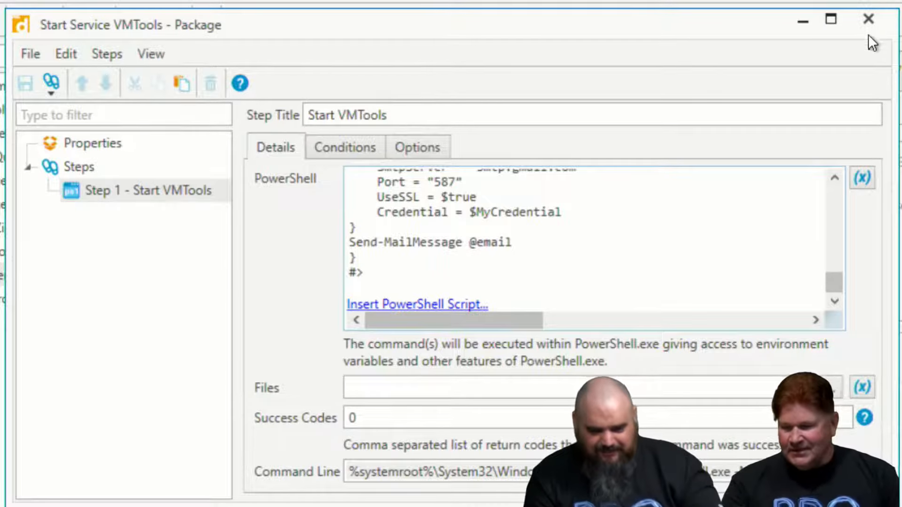
left_click(868, 19)
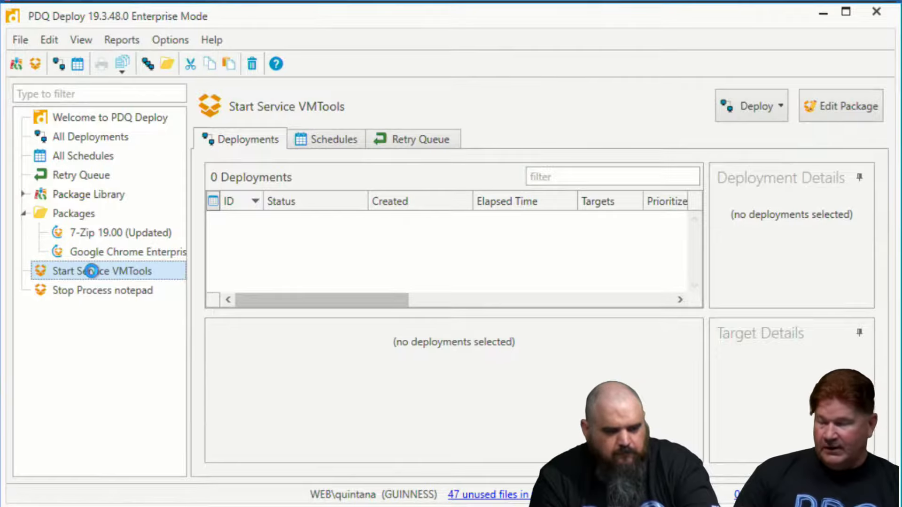
Reopen the Start Service VMTools package and set $ServiceName to 'vmtools' in the PowerShell script of Step 1
double_click(94, 271)
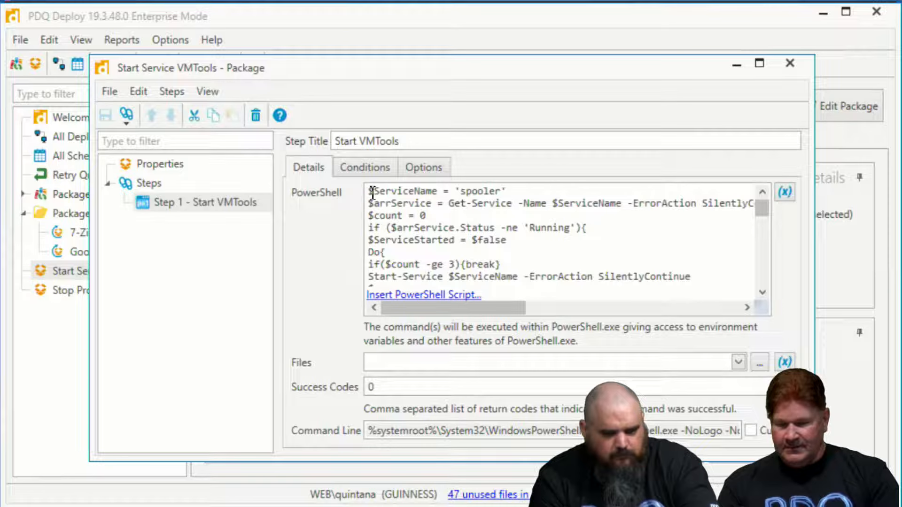
left_click(511, 207)
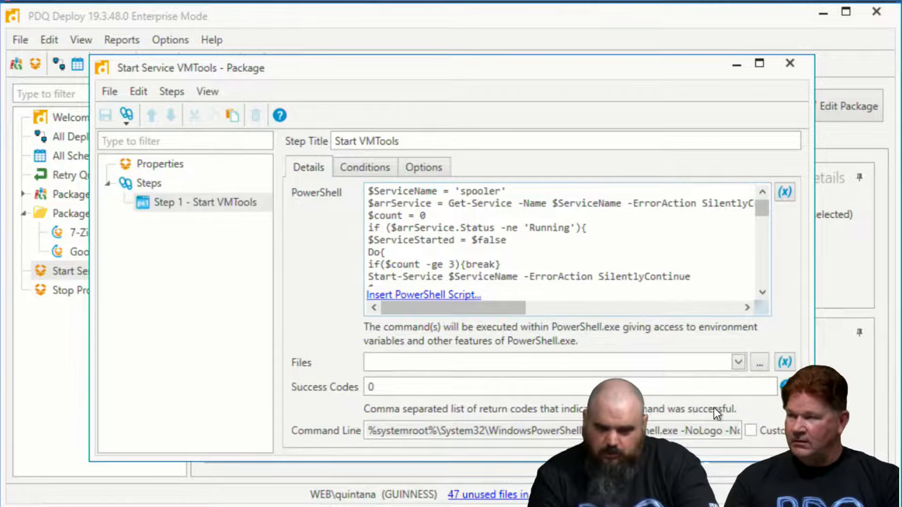
key("BackSpace")
key("BackSpace")
key("BackSpace")
key("BackSpace")
key("BackSpace")
key("BackSpace")
key("BackSpace")
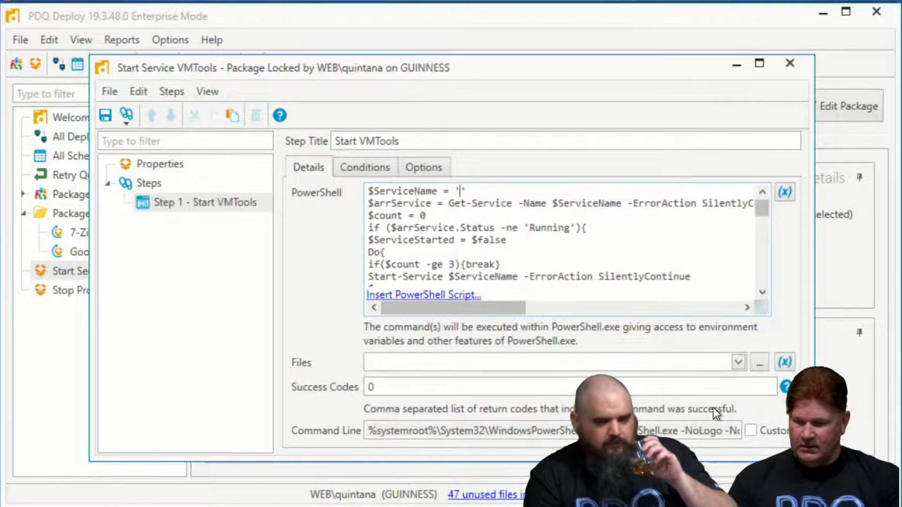
type("w")
key("BackSpace")
type("vmtools")
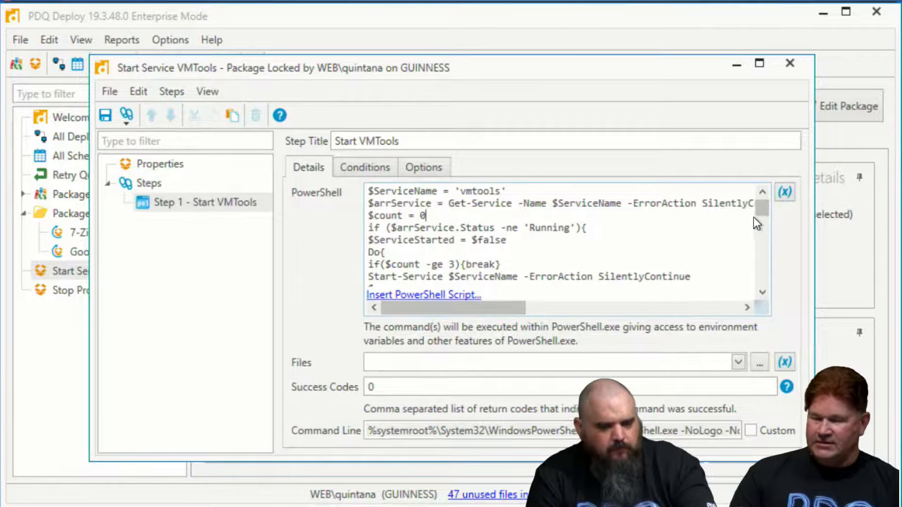
Review the service restart section of the script, then close the Start Service VMTools package and save its changes
left_click_drag(754, 221, 756, 228)
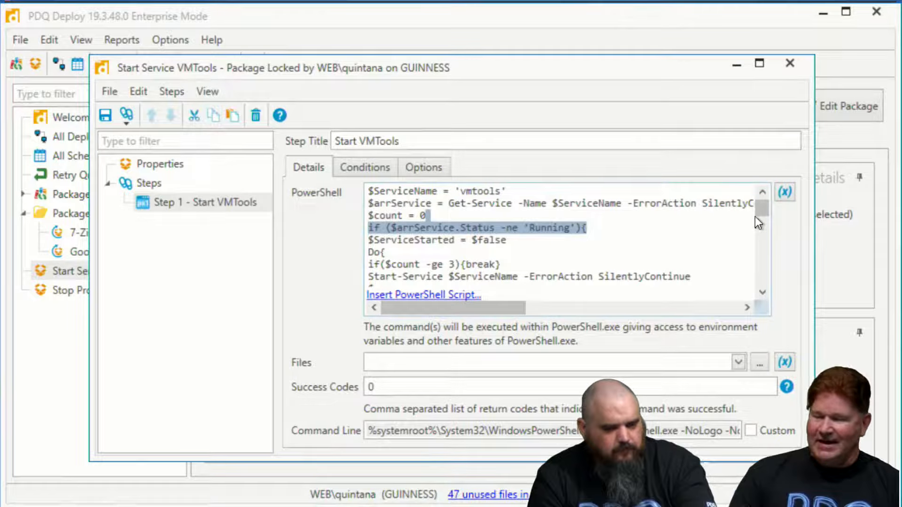
left_click(763, 225)
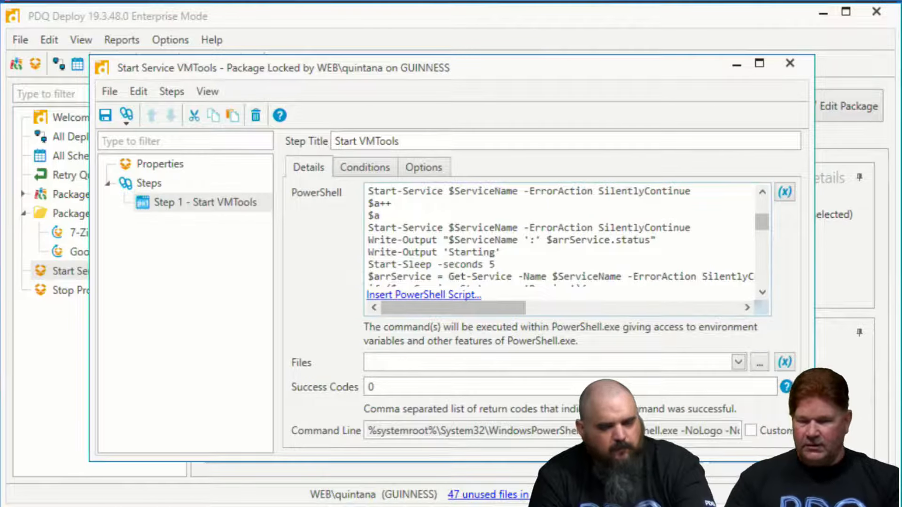
left_click(789, 64)
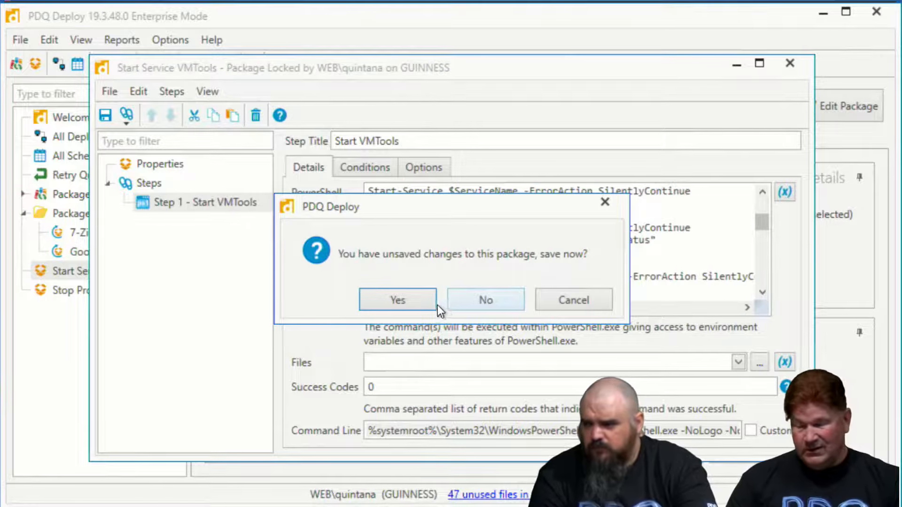
left_click(419, 299)
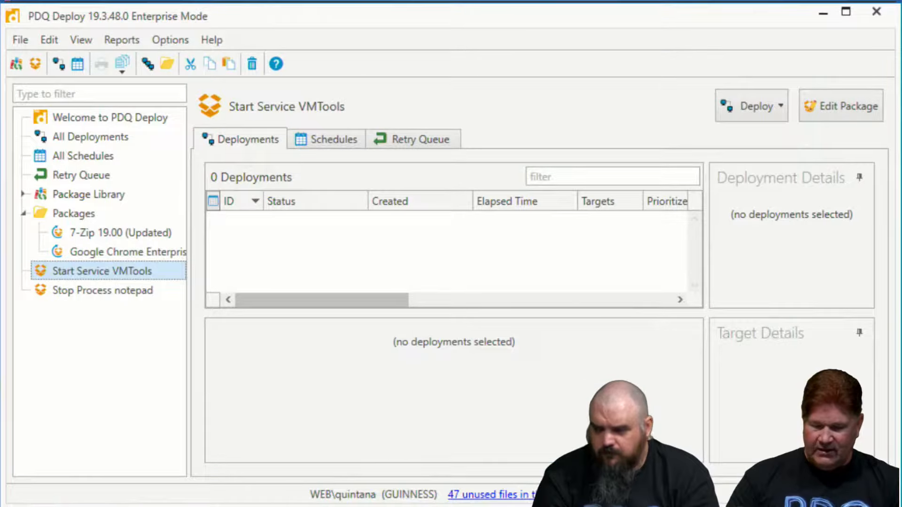
Switch back to PDQ Inventory and delete the dynamic collection named New Collection
left_click(128, 506)
left_click(106, 503)
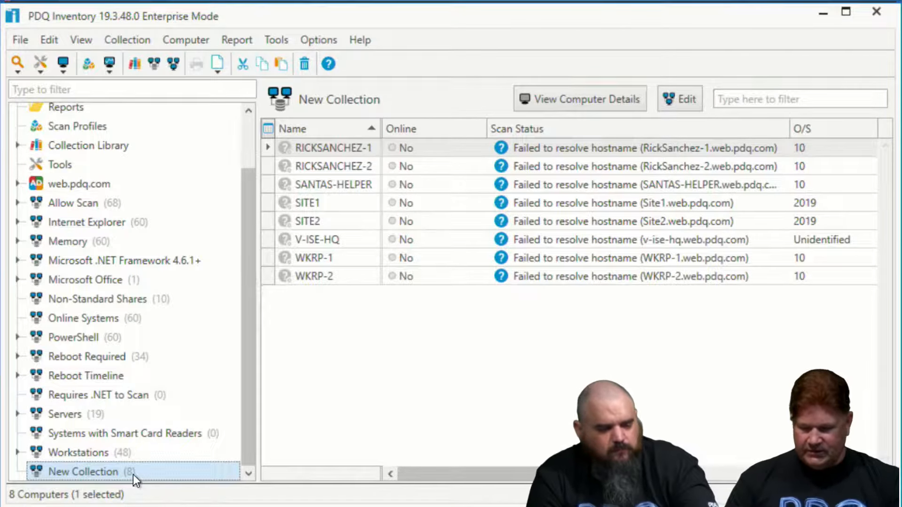
key("Delete")
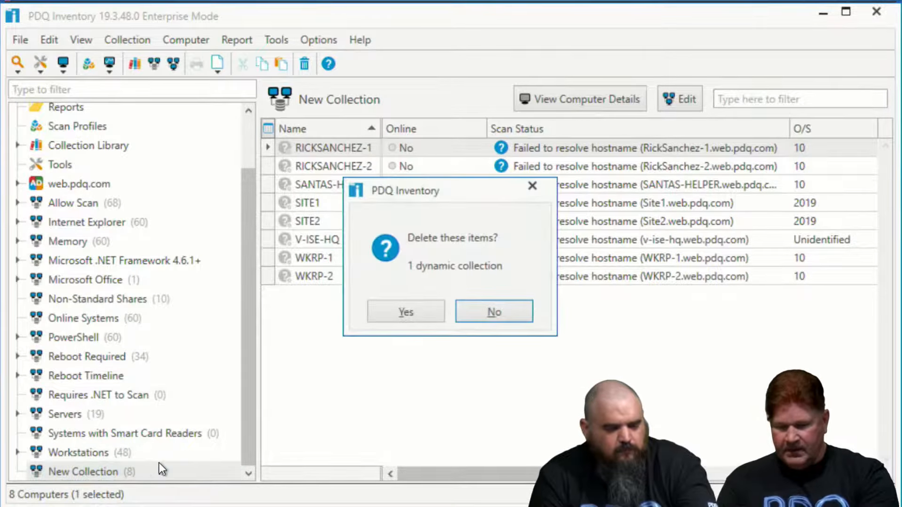
left_click(400, 311)
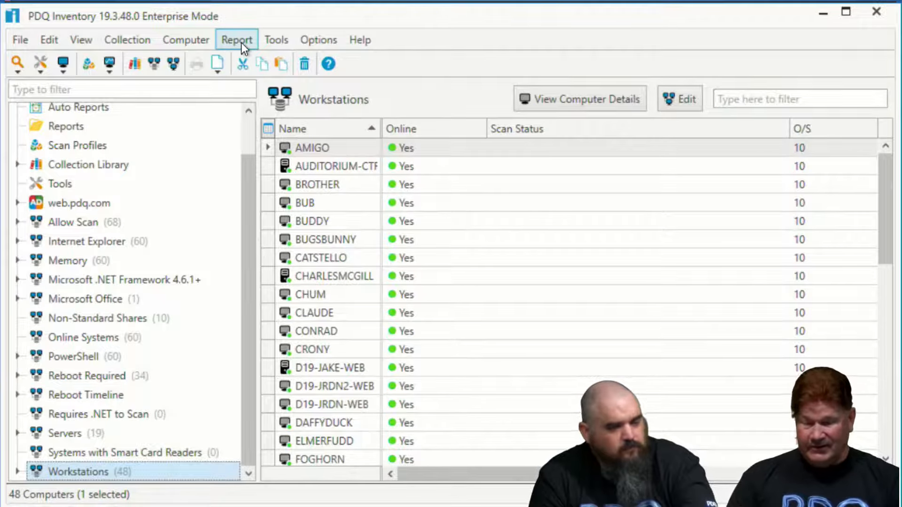
Start a new dynamic collection and name it "Vmtools off"
left_click(161, 62)
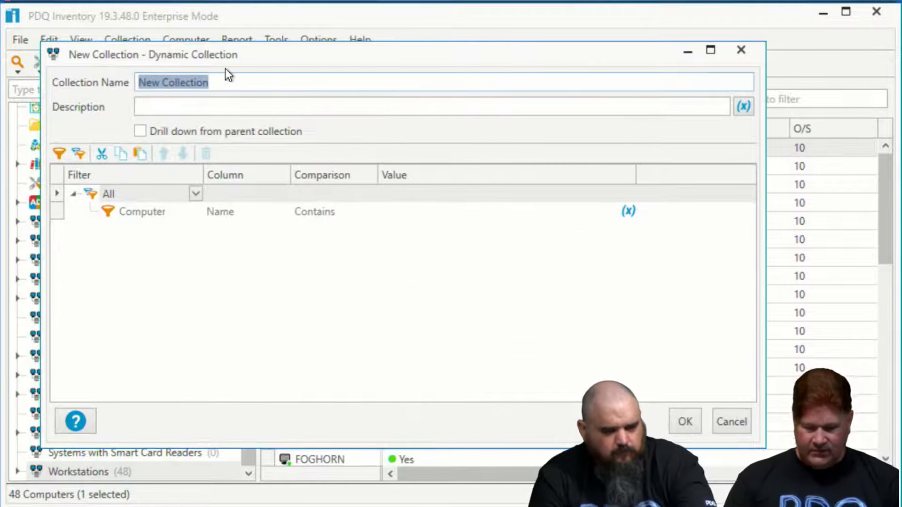
type("Vmt")
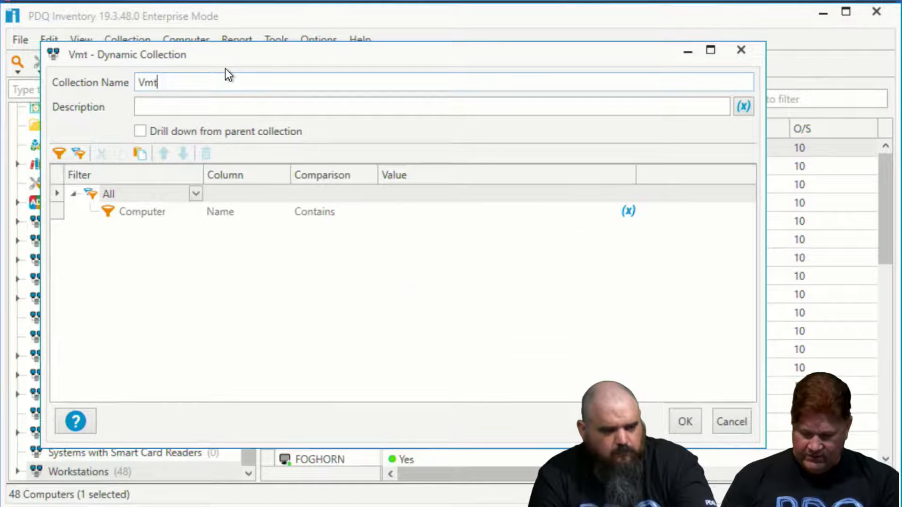
type("toll")
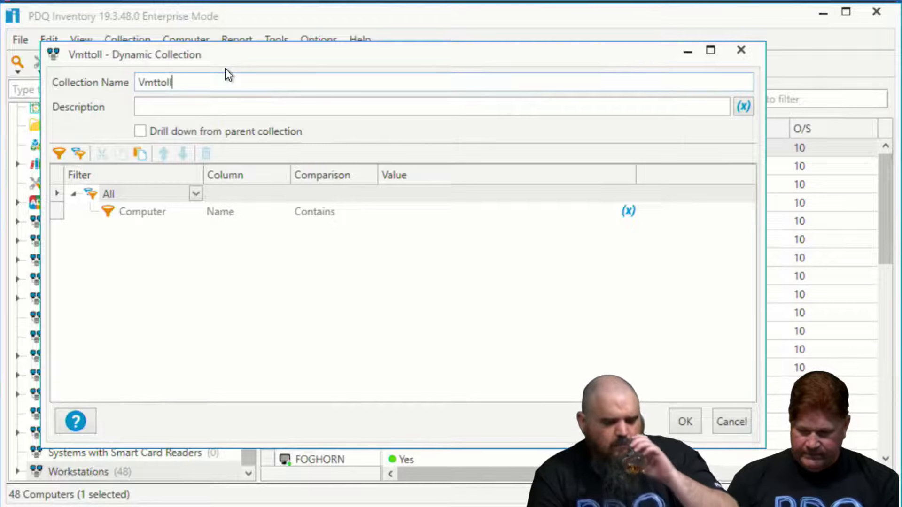
key("BackSpace")
key("BackSpace")
key("BackSpace")
key("BackSpace")
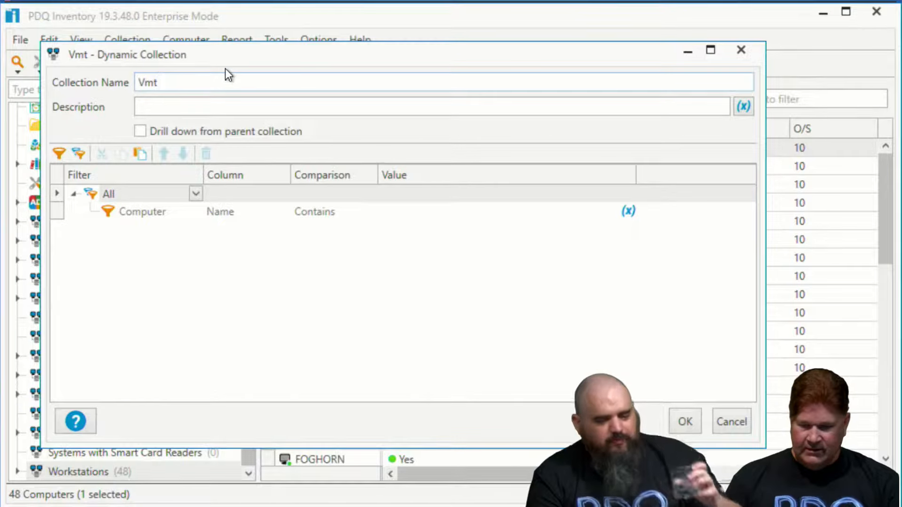
type("ools")
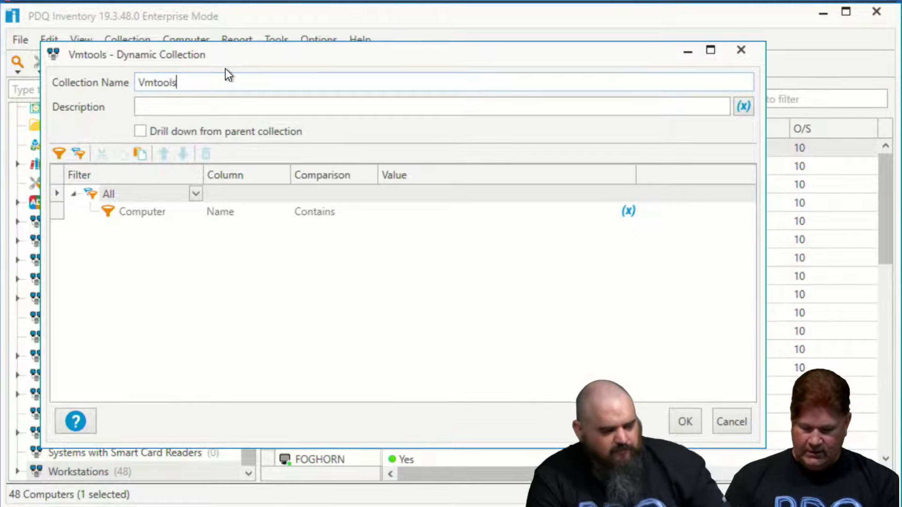
type(" off")
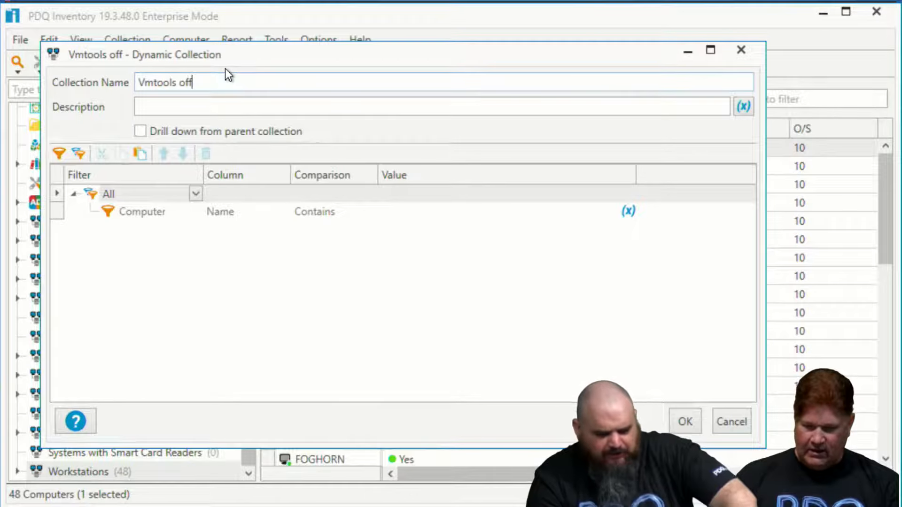
Set the collection's filter to PowerShell (Monitoring No History) with vmtoolsService as the column
left_click(183, 213)
left_click(195, 212)
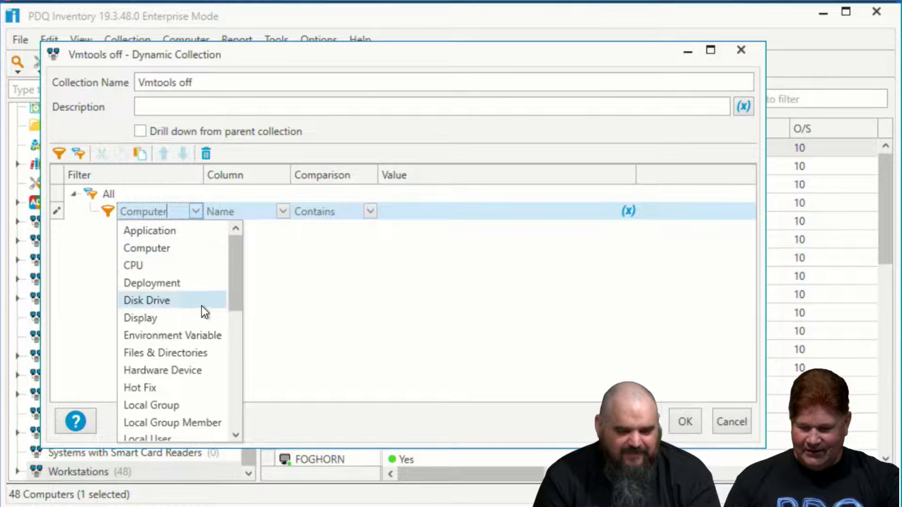
scroll(206, 315, "down", 2)
scroll(213, 355, "down", 2)
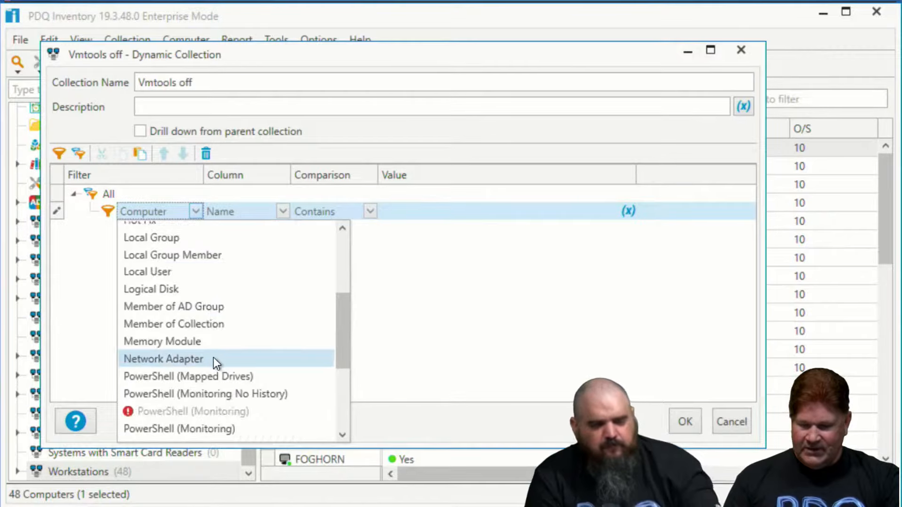
left_click(227, 395)
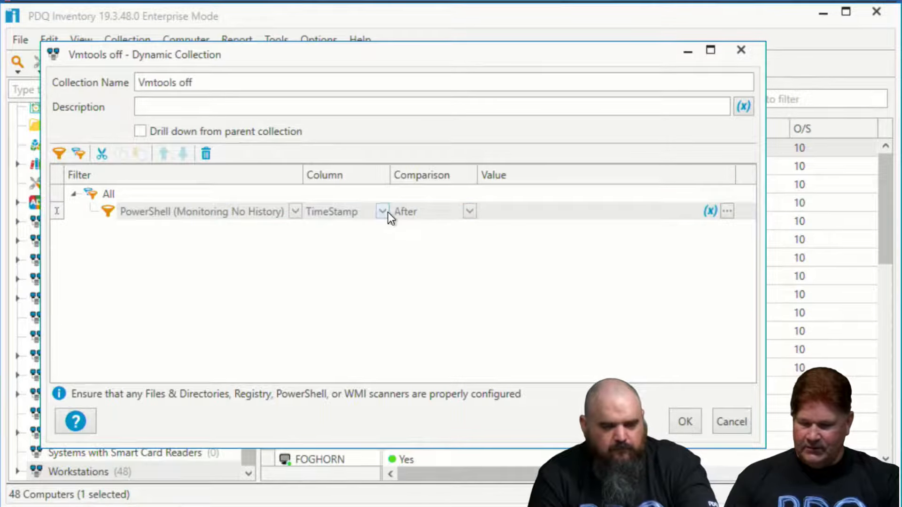
left_click(383, 212)
scroll(439, 325, "down", 1)
scroll(451, 376, "down", 1)
left_click(387, 436)
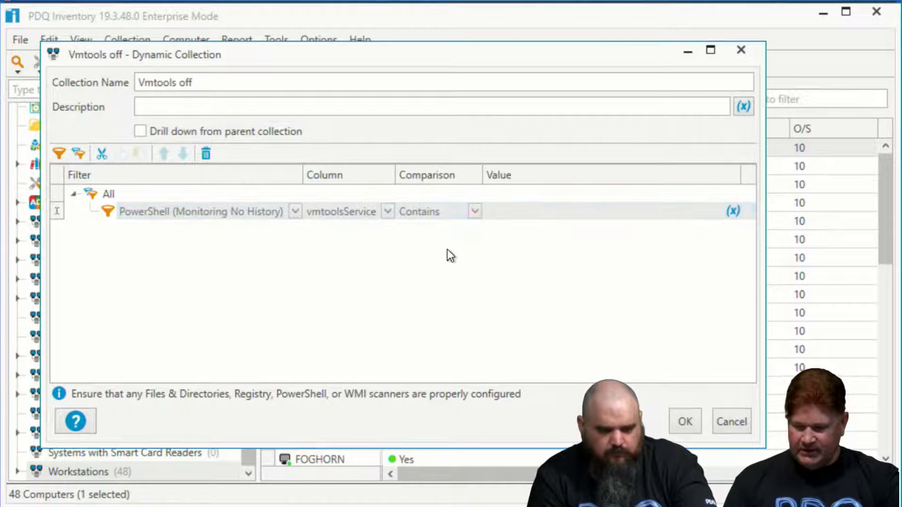
Save the collection with "stopped" as the filter value, and move Vmtools off out of Workstations to the top level of the tree
left_click(505, 206)
type("stopped")
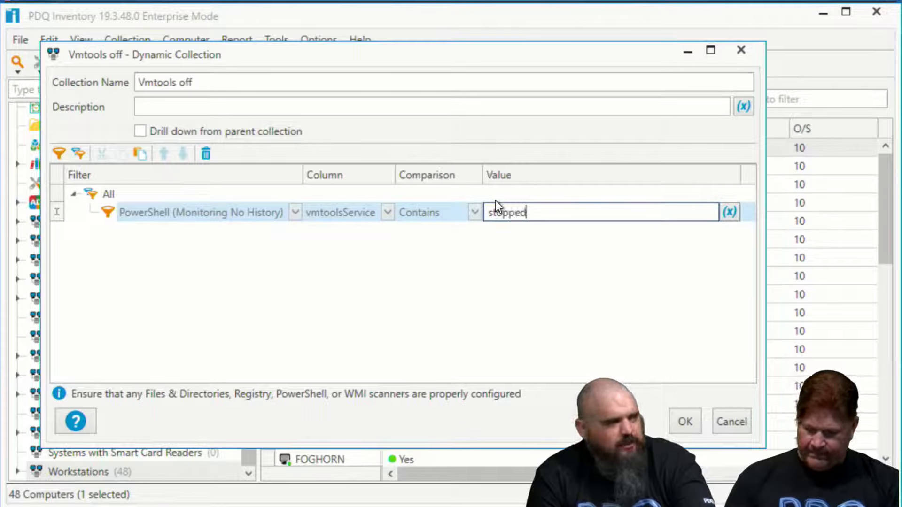
left_click(689, 423)
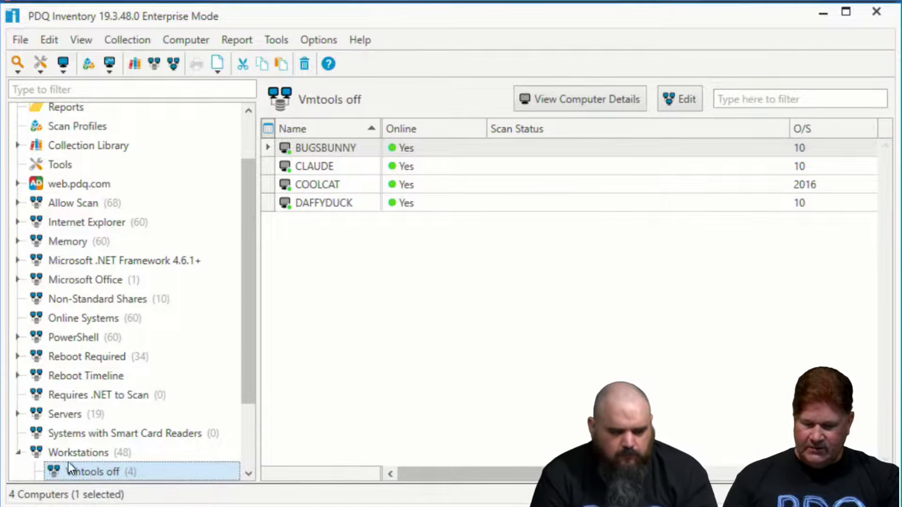
left_click_drag(36, 465, 14, 463)
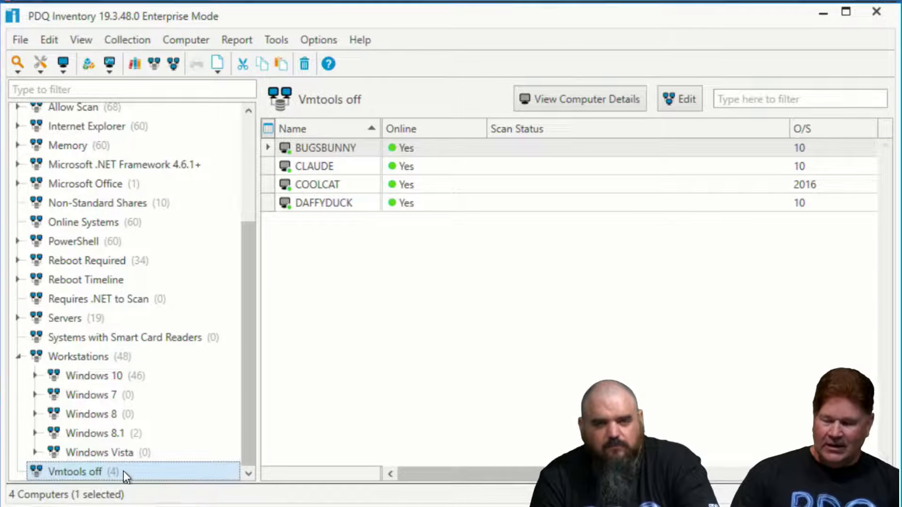
Switch to PDQ Deploy and start a new schedule for the Start Service VMTools package
key("alt+Tab")
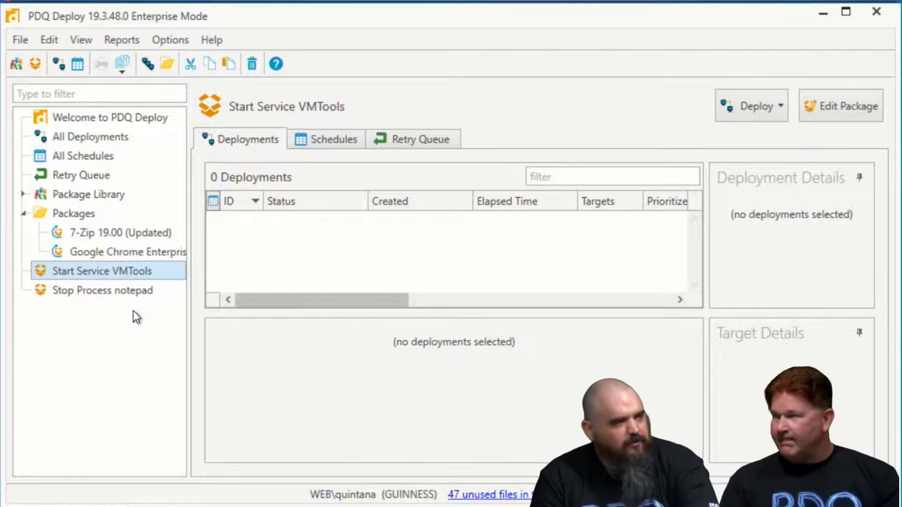
left_click(110, 155)
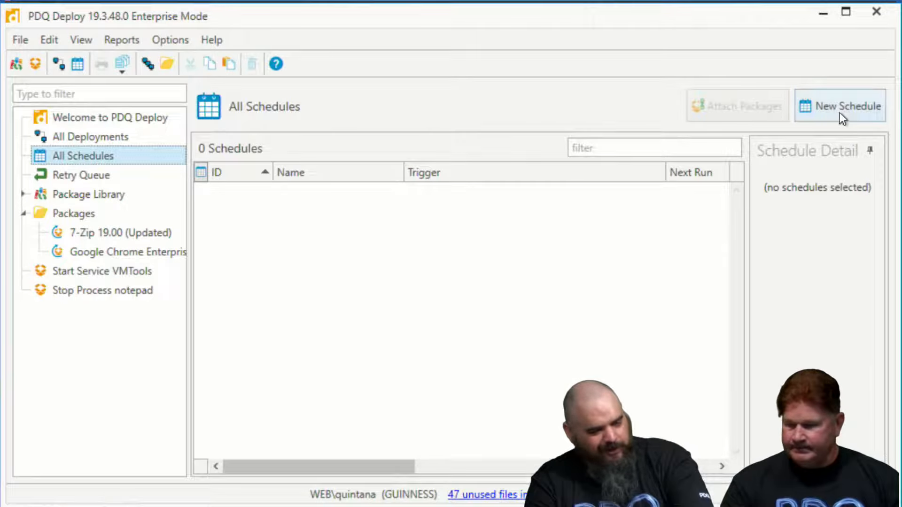
left_click(71, 274)
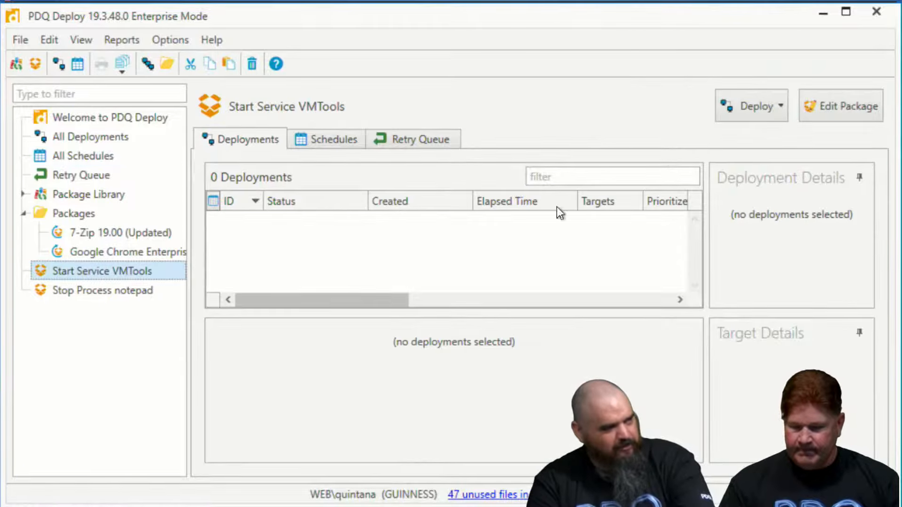
left_click(771, 107)
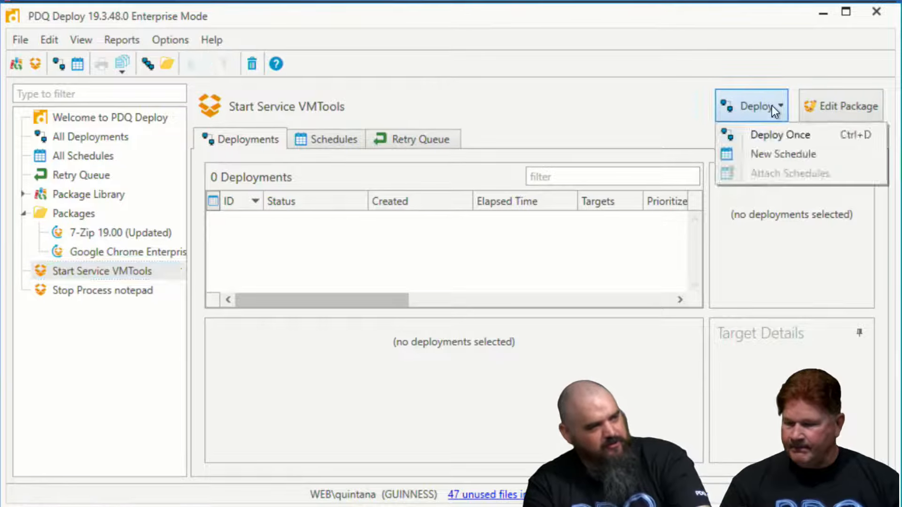
left_click(787, 156)
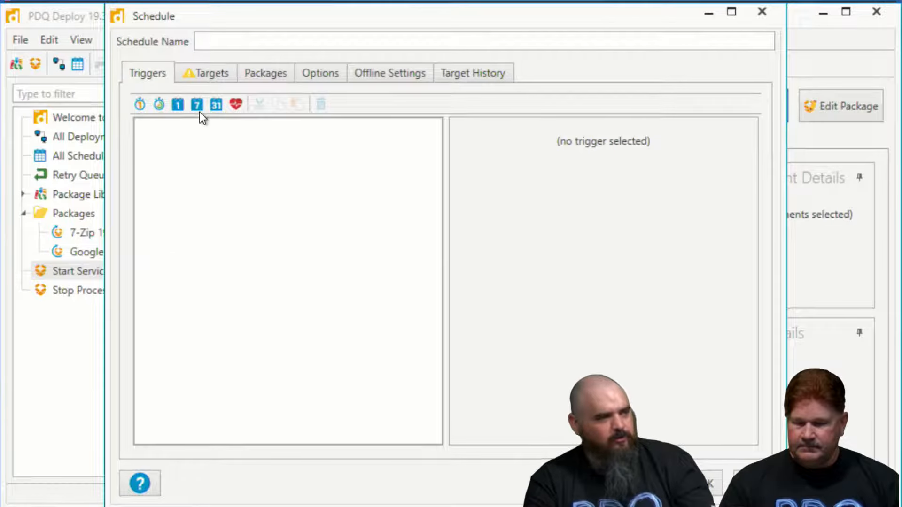
Add an interval trigger that runs every 0 days 1 hour, with the start time set to 11:10 AM
left_click(159, 104)
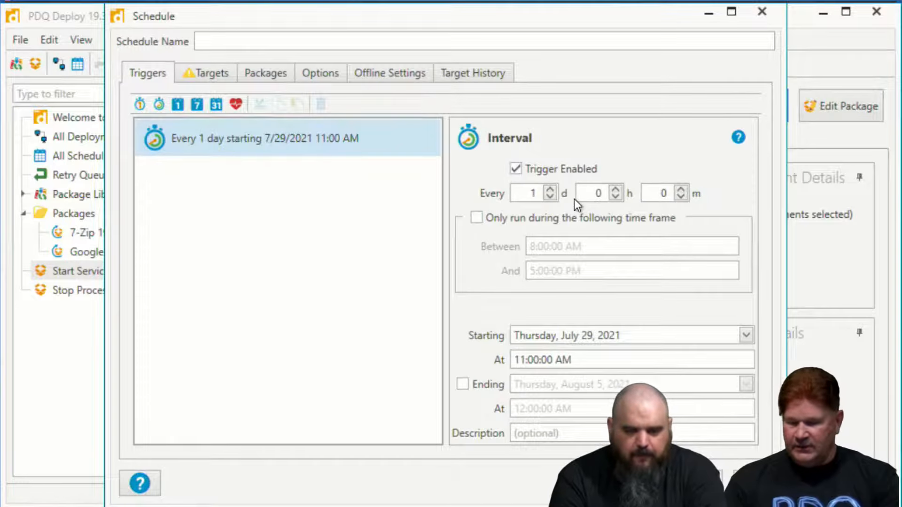
left_click(616, 189)
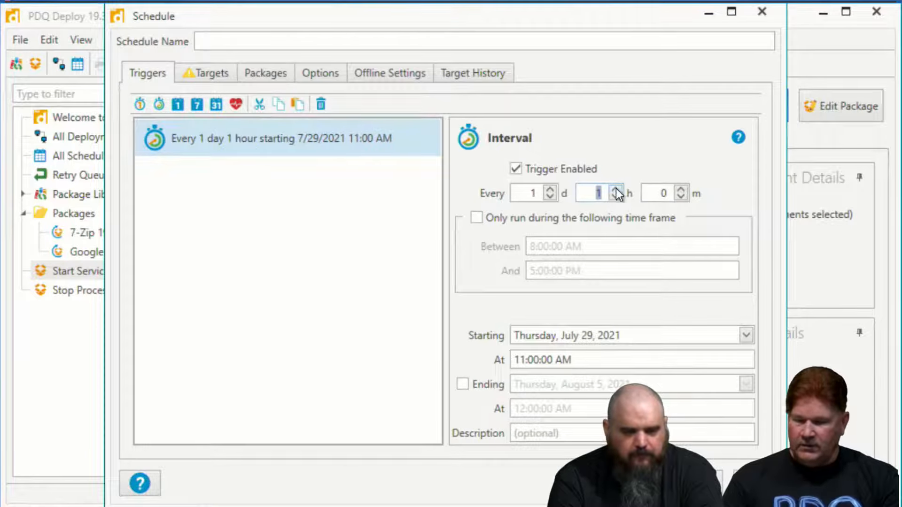
left_click(551, 196)
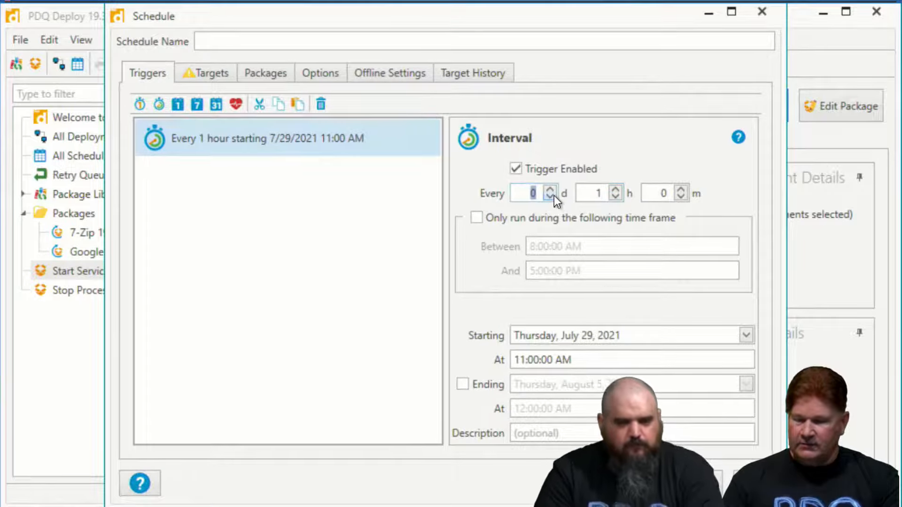
left_click(540, 362)
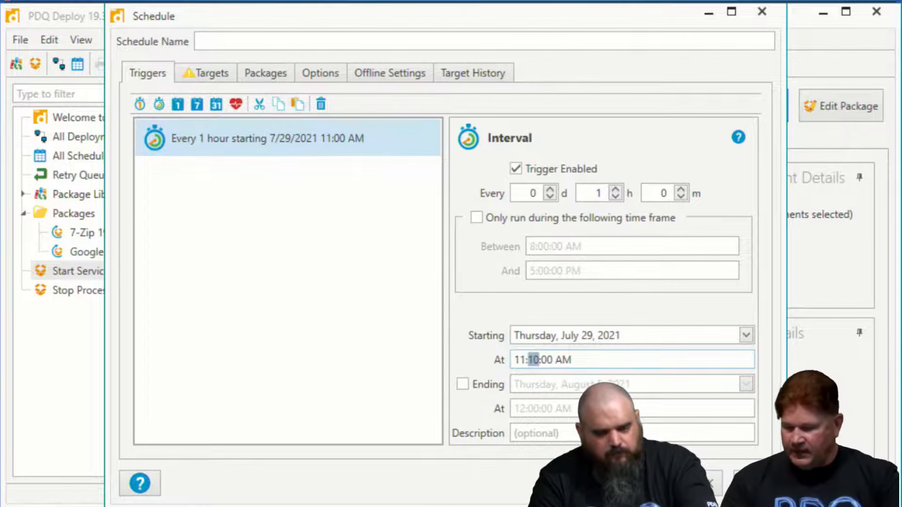
Add the PDQ Inventory collection Vmtools off as the schedule's target
left_click(203, 75)
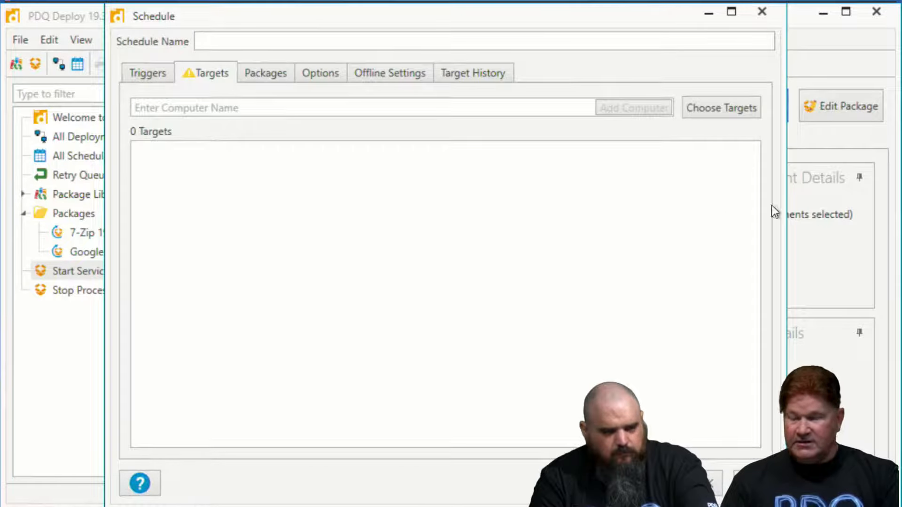
left_click(741, 109)
mouse_move(745, 148)
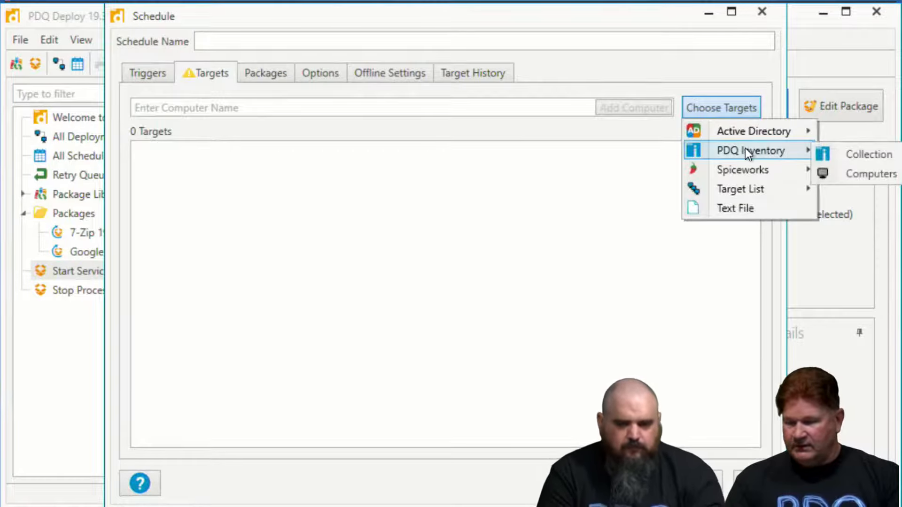
left_click(845, 155)
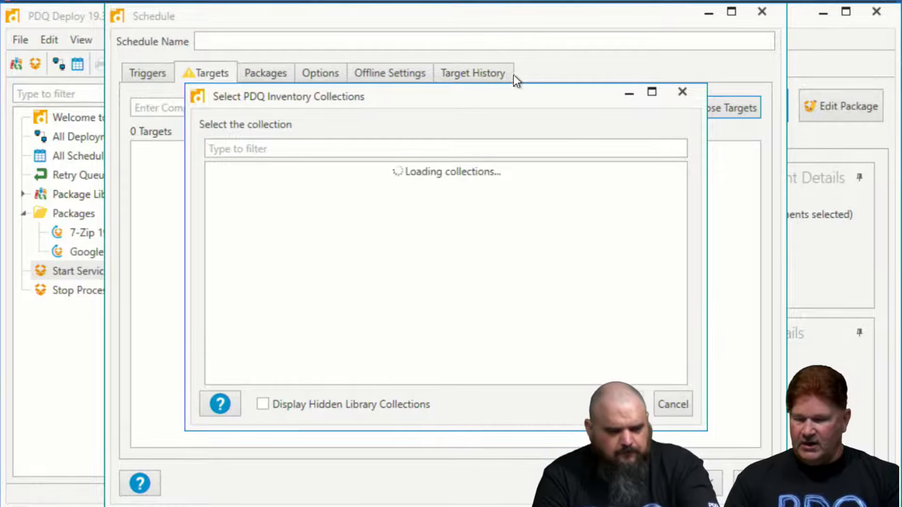
left_click(259, 69)
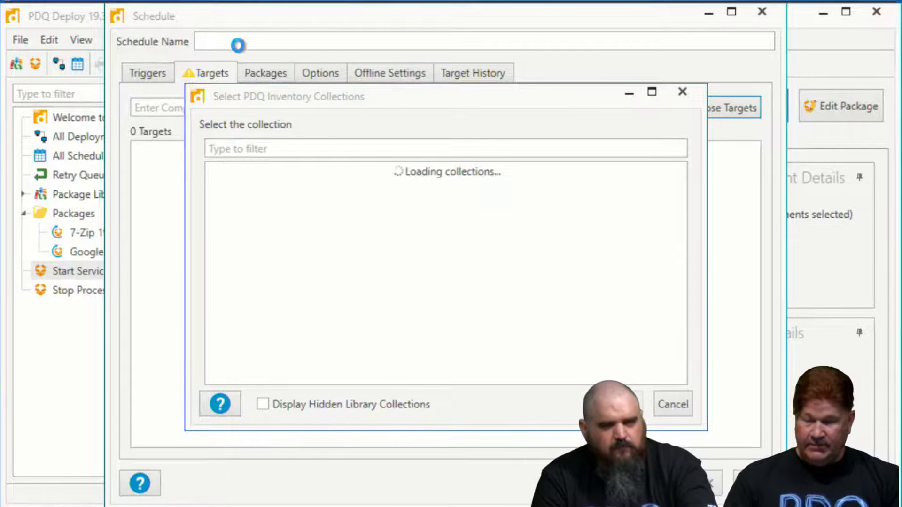
left_click_drag(682, 207, 430, 387)
left_click(289, 375)
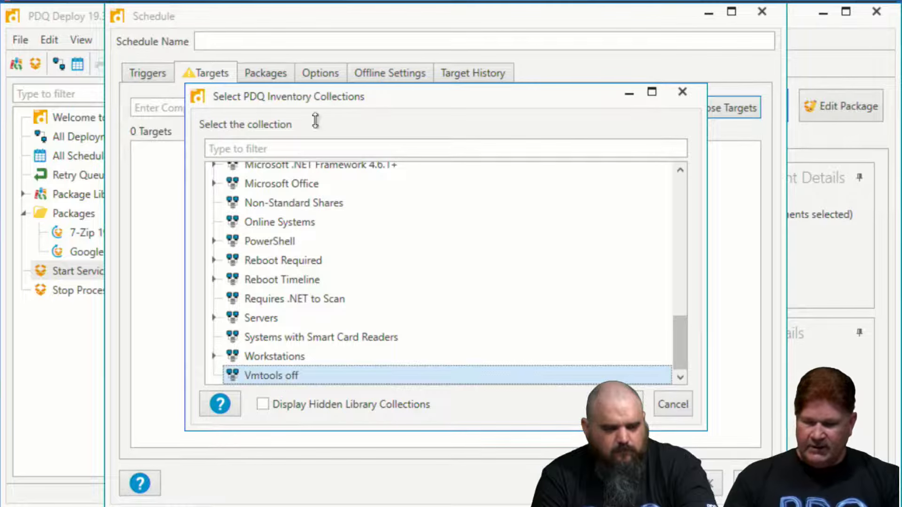
left_click(623, 404)
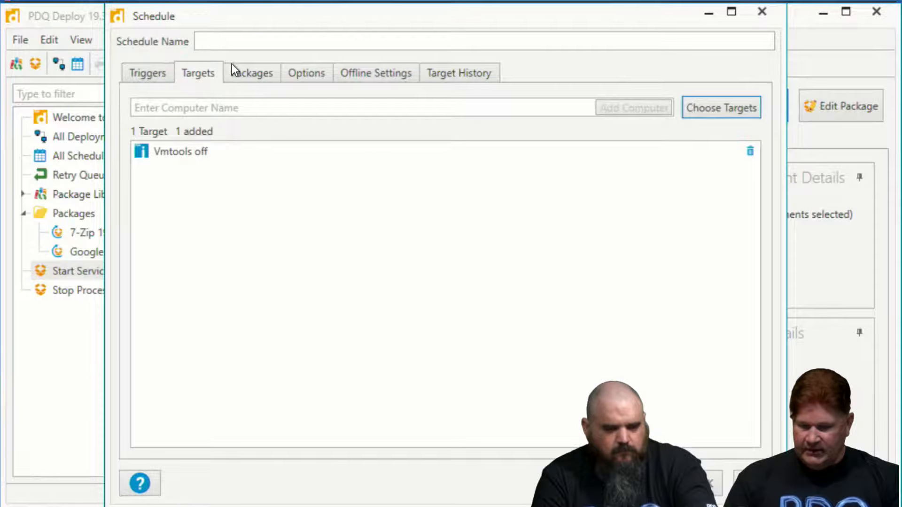
Review the schedule's attached package and options, name the schedule "Start Vmtools" and save it
left_click(233, 65)
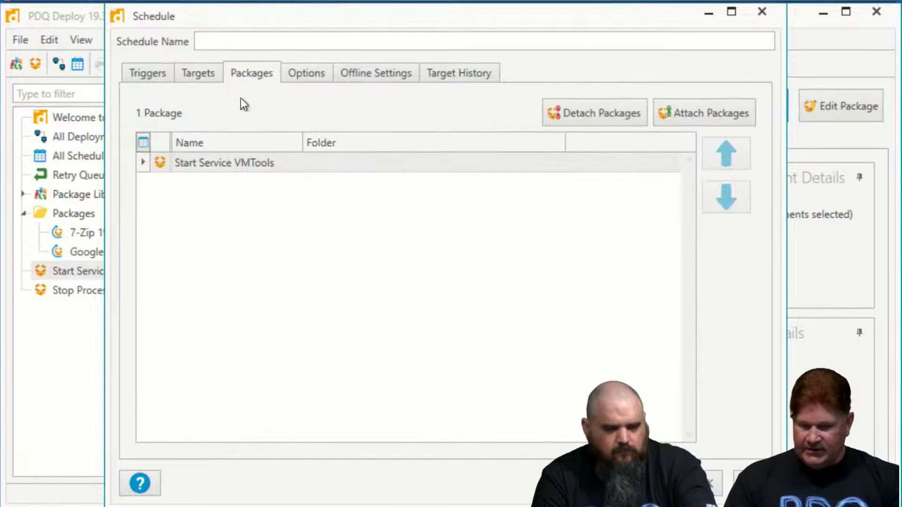
left_click(300, 75)
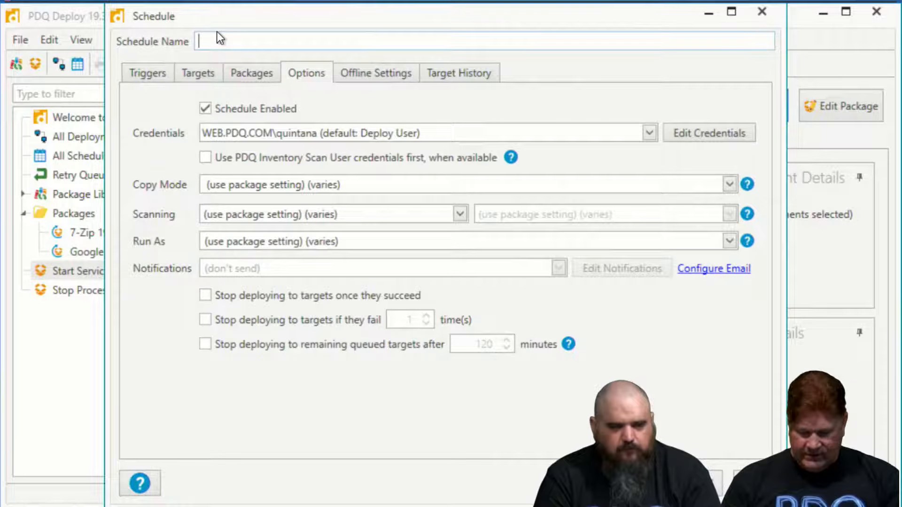
type("Star")
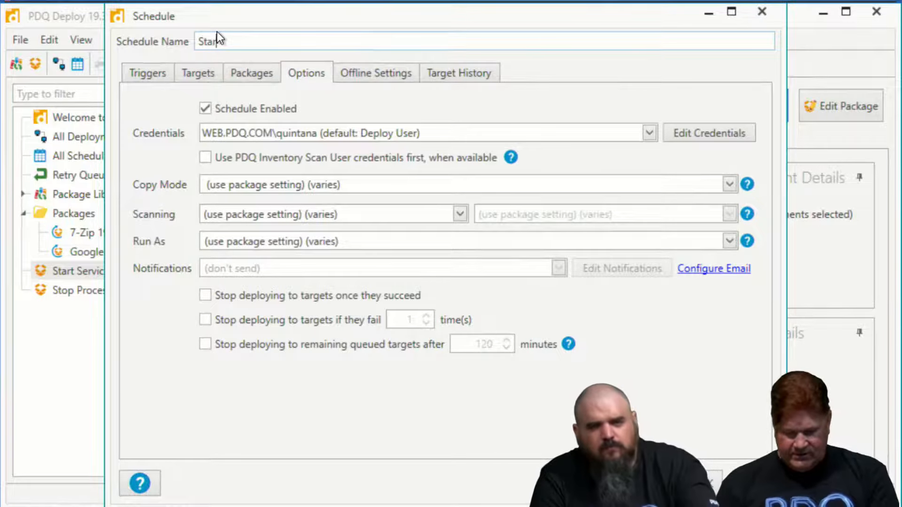
type("t Wmtools")
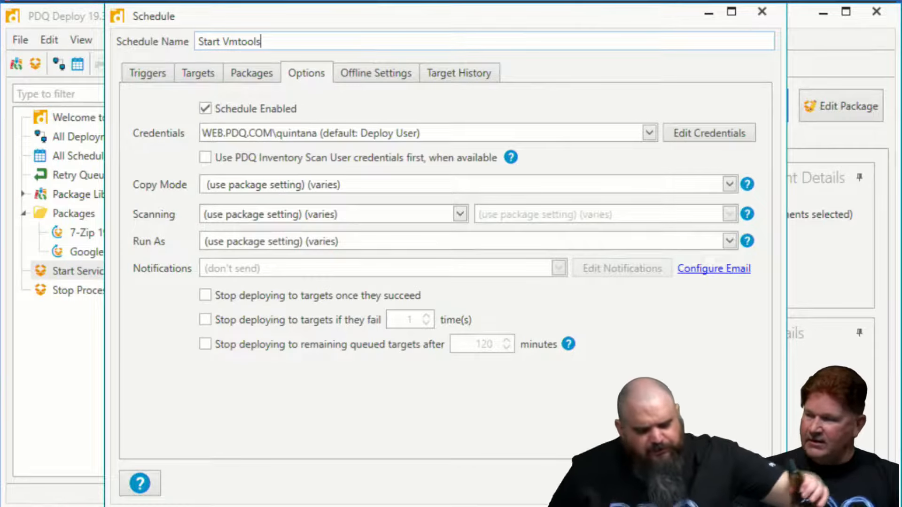
left_click(669, 482)
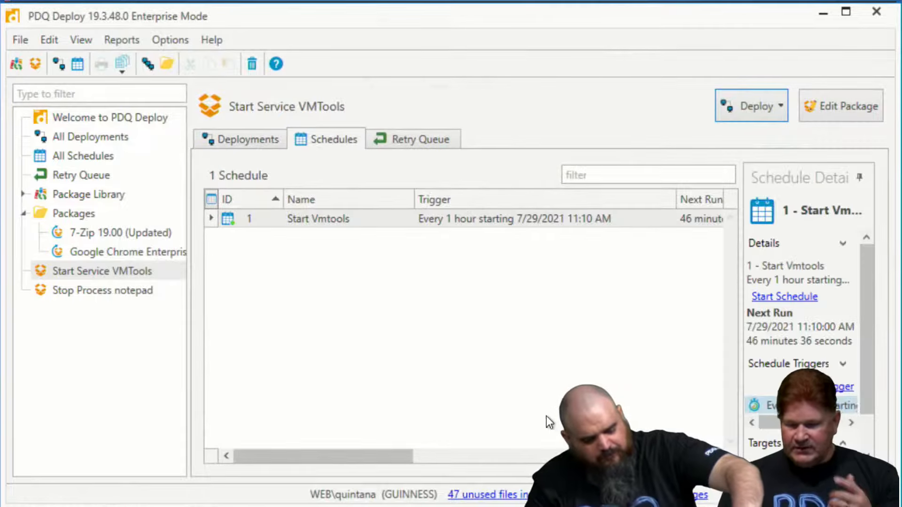
Run the Start Vmtools schedule immediately for all attached packages, and check the Vmtools off collection in PDQ Inventory
left_click(360, 219)
right_click(360, 220)
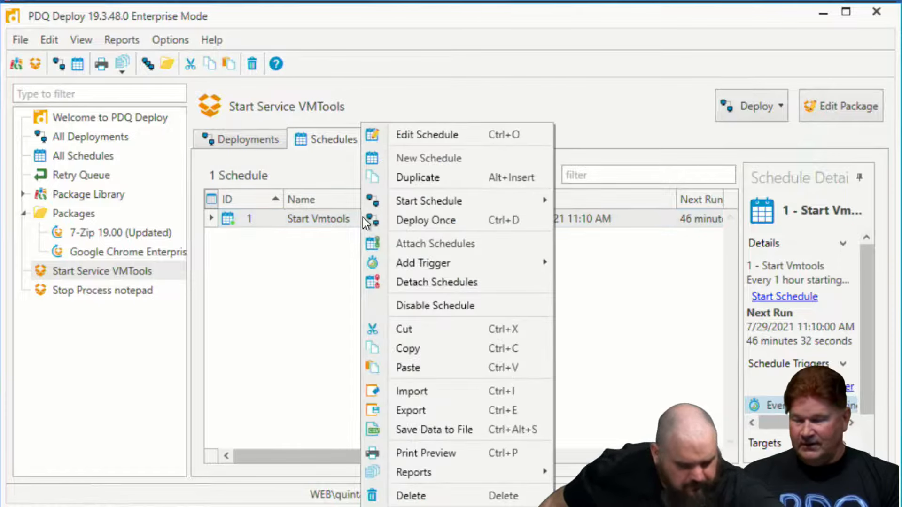
mouse_move(393, 198)
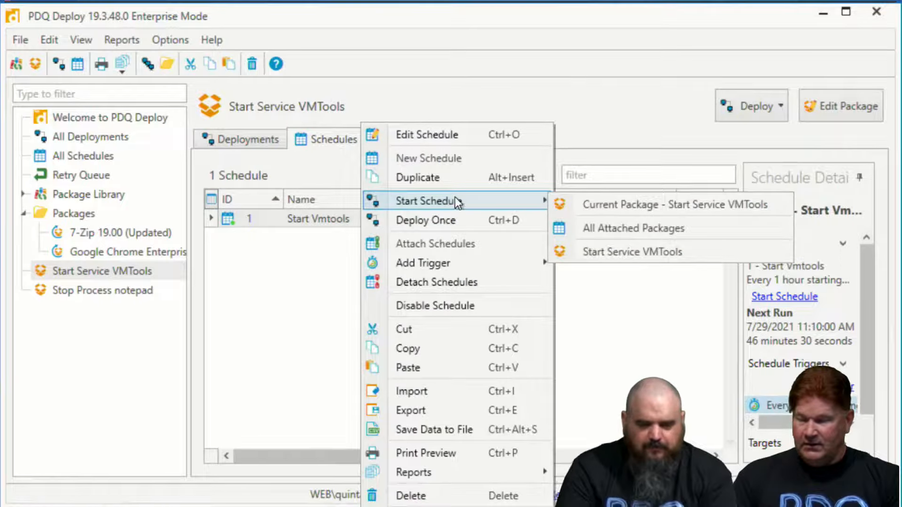
left_click(593, 229)
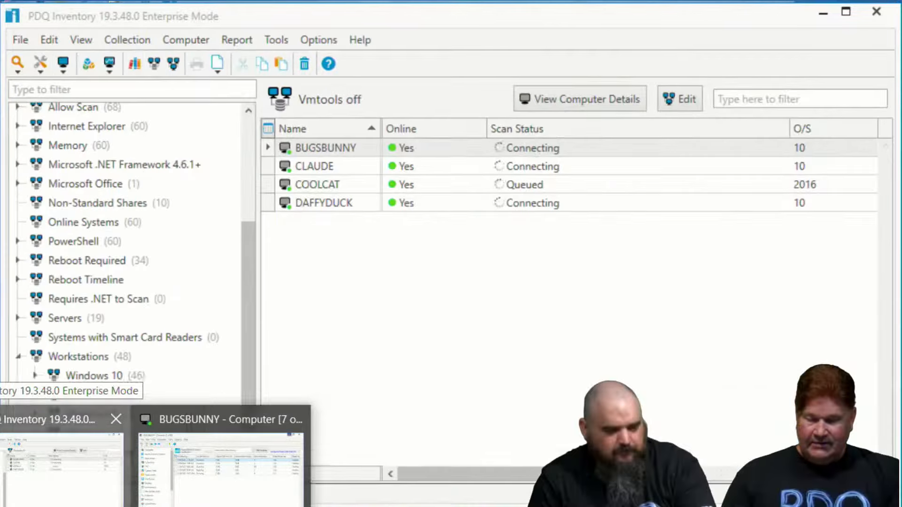
left_click(61, 455)
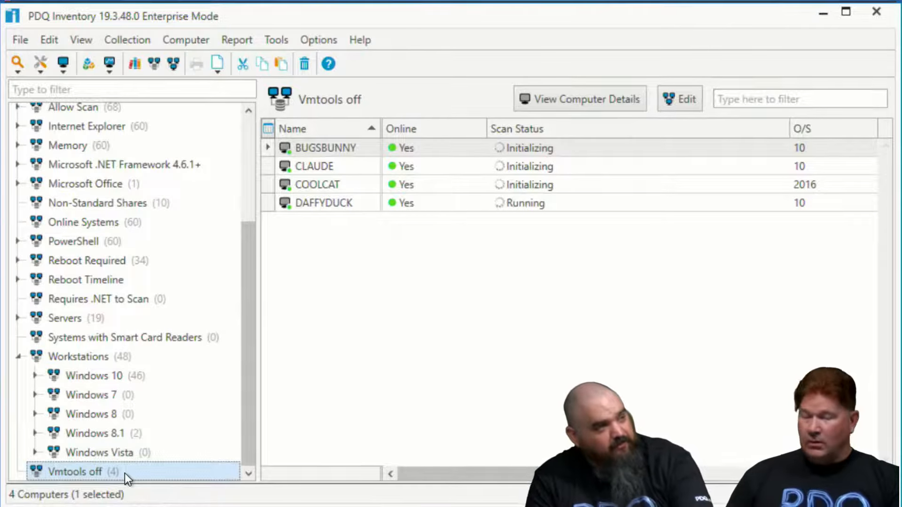
Switch to PDQ Deploy and set the Start Vmtools schedule to Scan After Deployment with the Monitoring scan profile, then save it
key("alt+Tab")
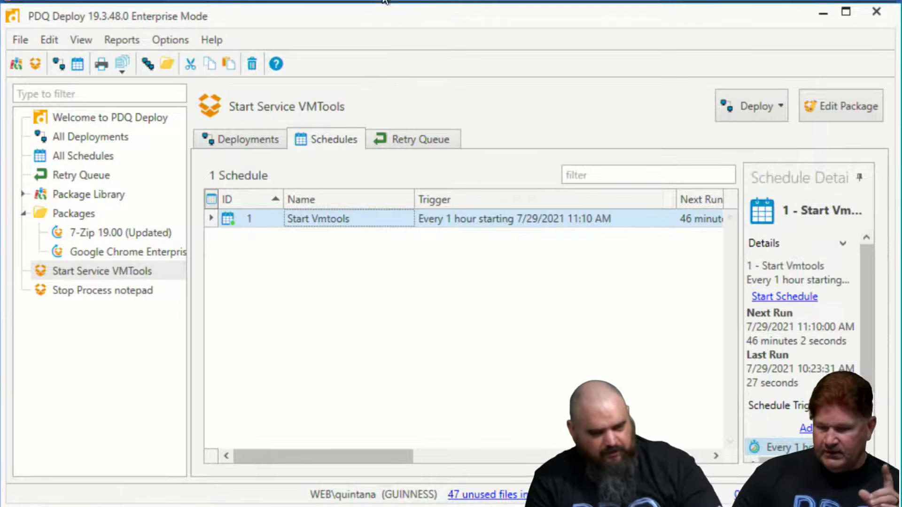
double_click(417, 222)
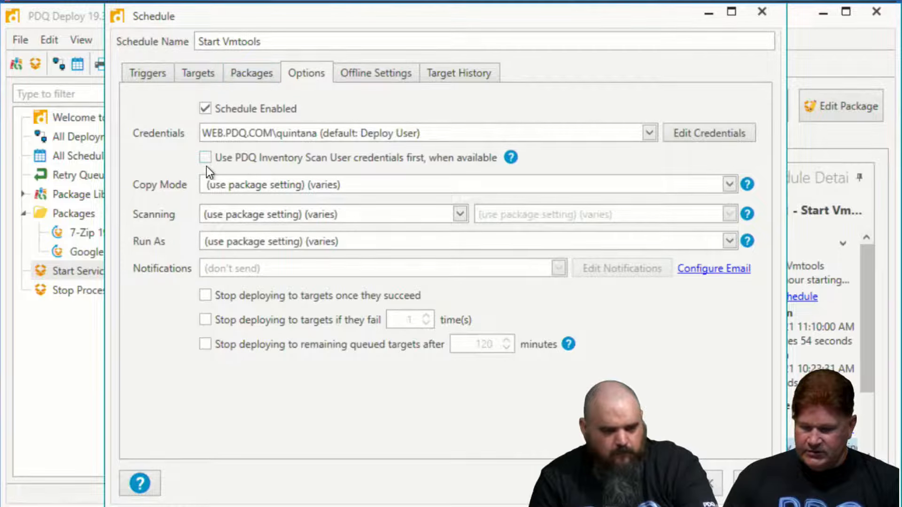
left_click(460, 214)
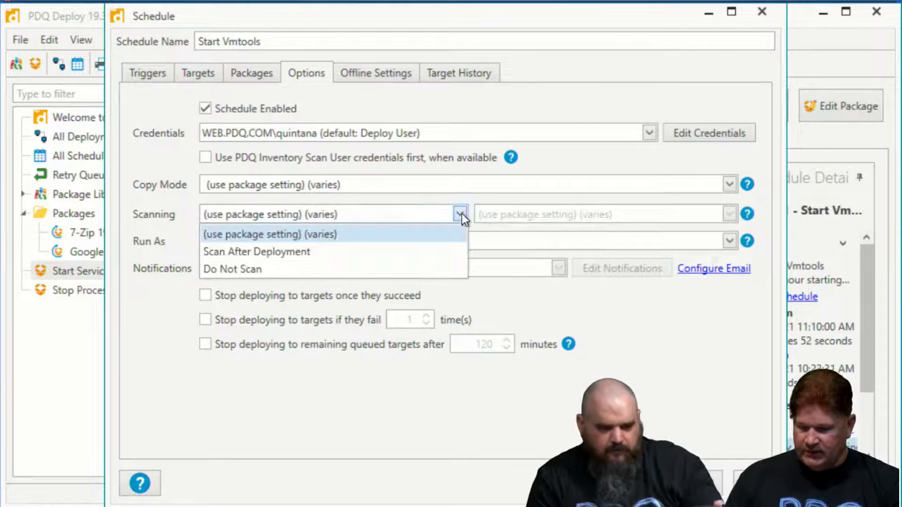
left_click(353, 258)
left_click(729, 214)
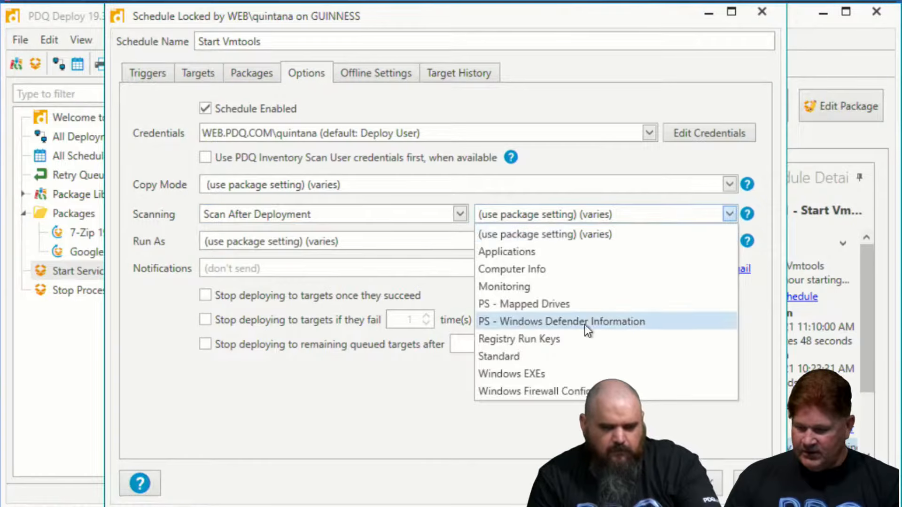
left_click(526, 288)
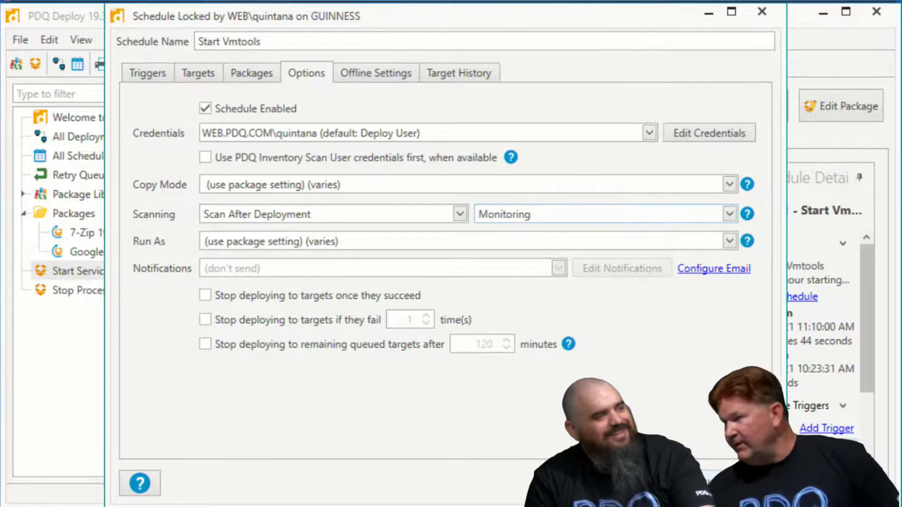
left_click(709, 483)
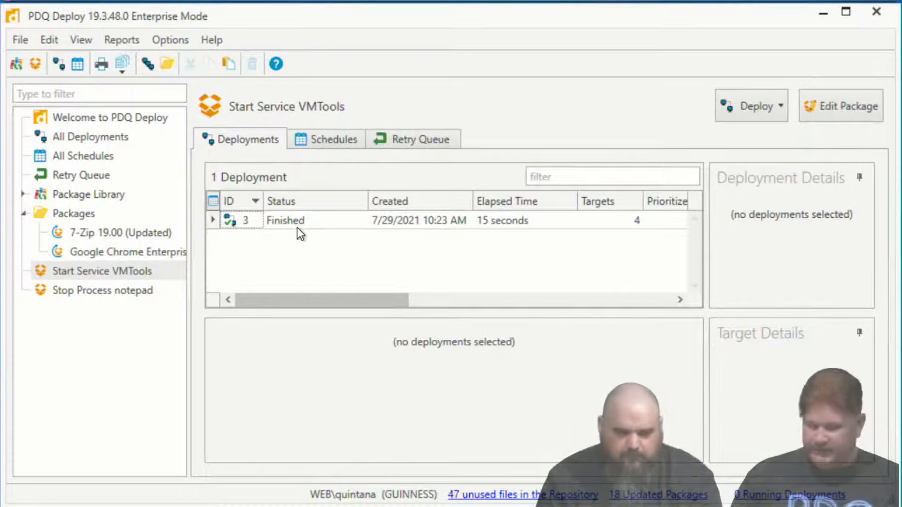
Check the Start Service VMTools deployment, then switch to PDQ Inventory and scan the Vmtools off collection with the Monitoring profile
left_click(297, 227)
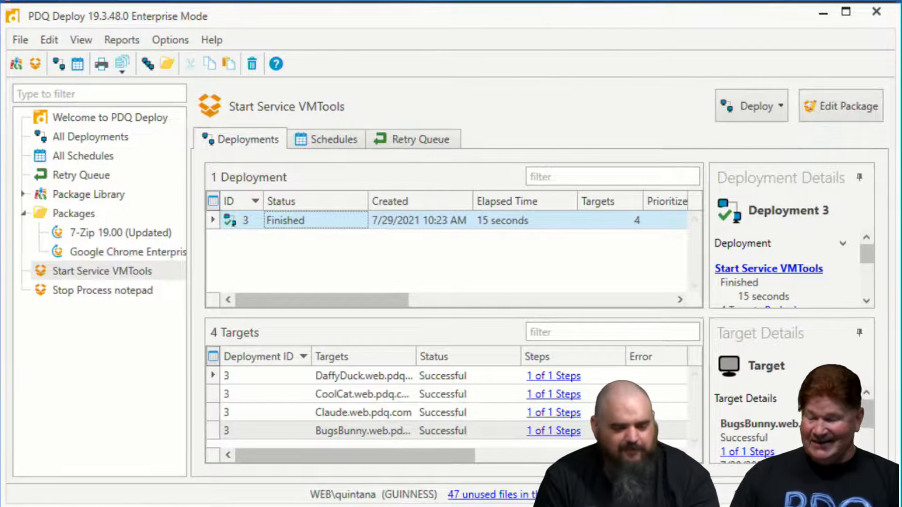
left_click(63, 491)
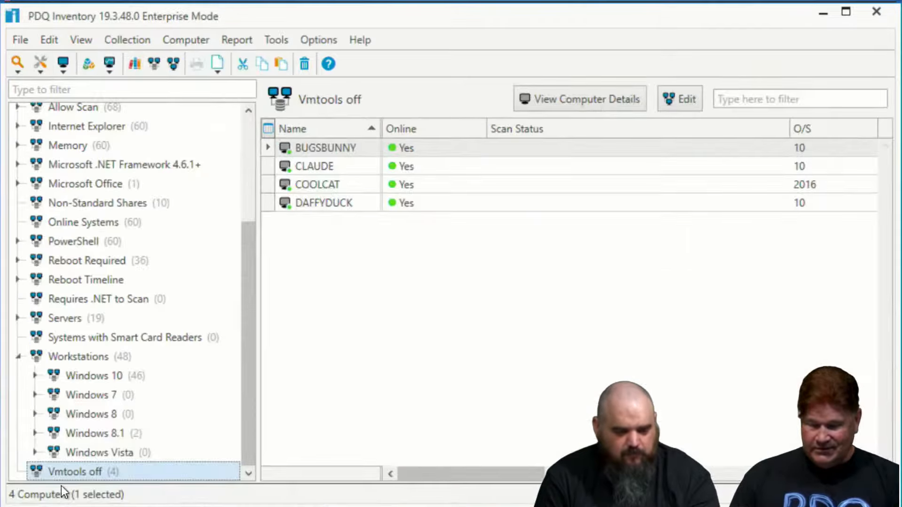
right_click(64, 466)
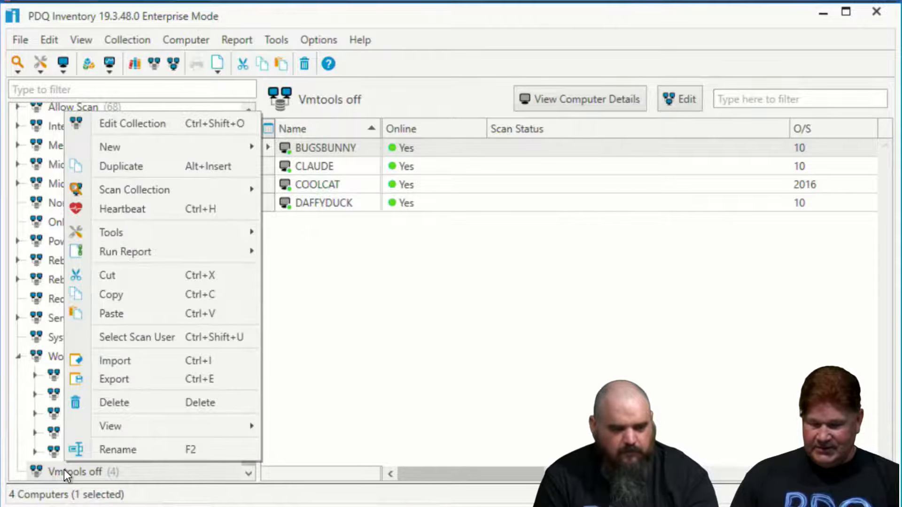
mouse_move(136, 189)
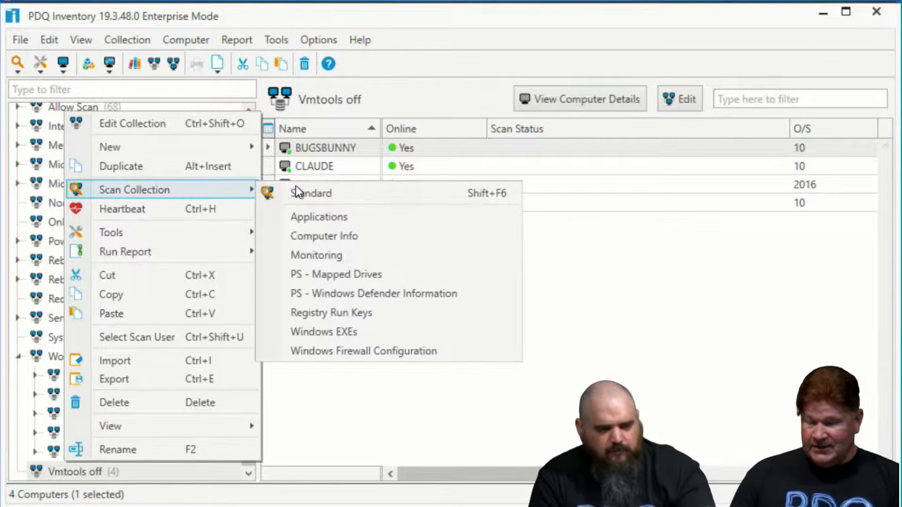
left_click(328, 256)
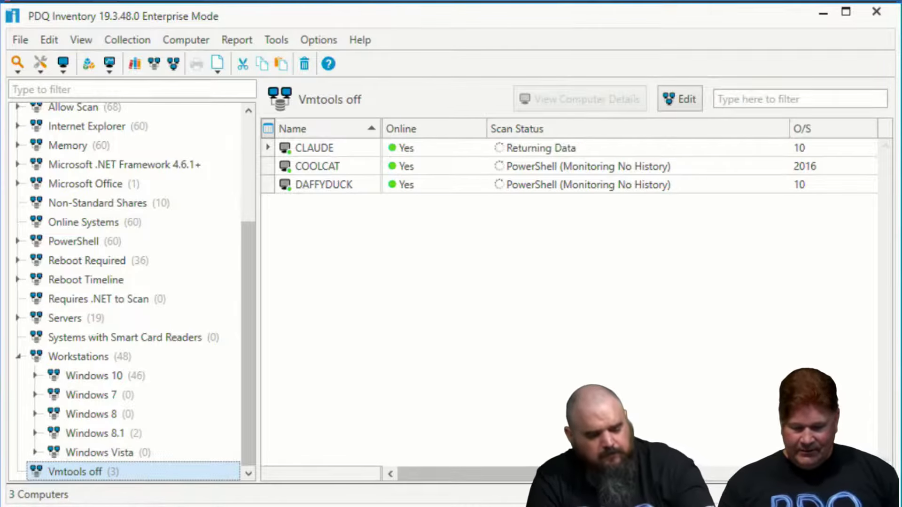
Open a Remote Desktop session to bugsbunny and dismiss the extra connection dialog
key("super")
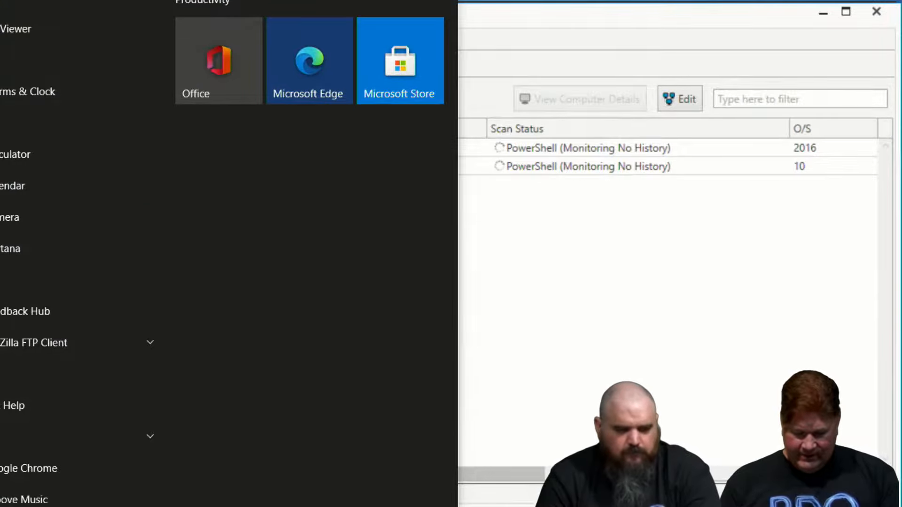
type("rdp")
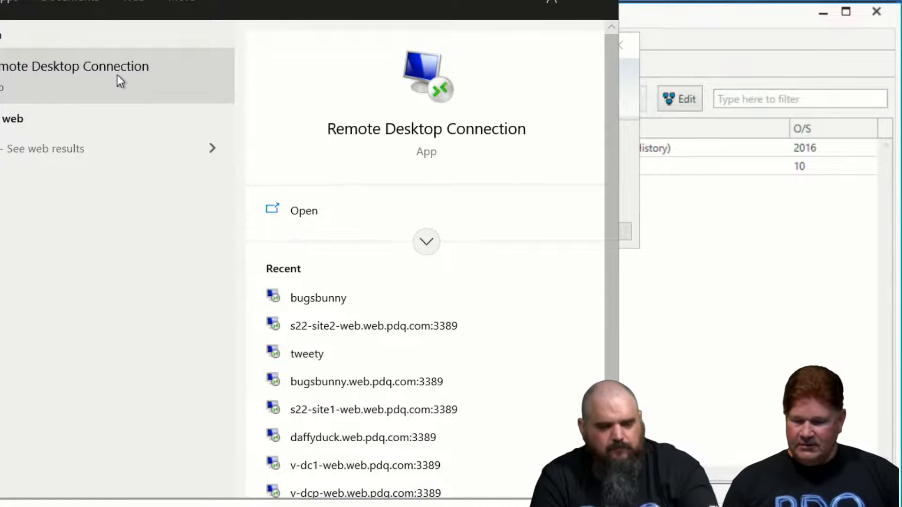
left_click(320, 300)
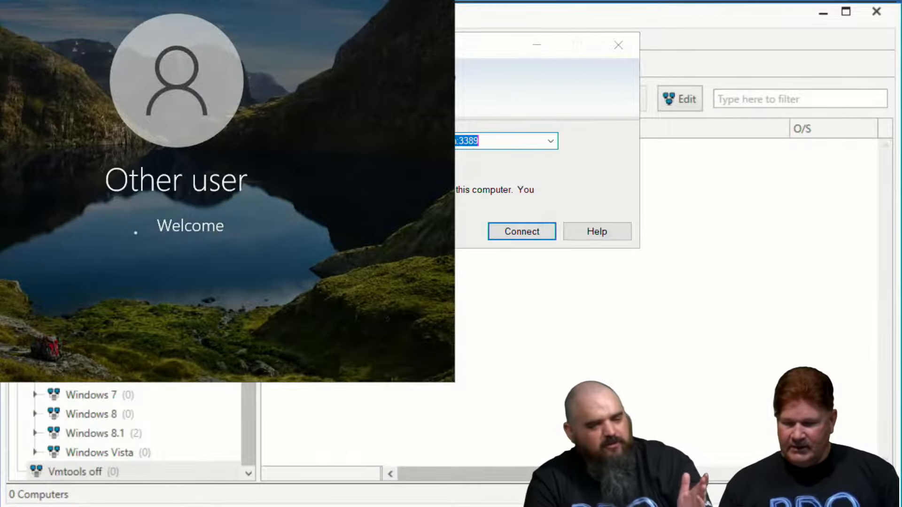
left_click(618, 45)
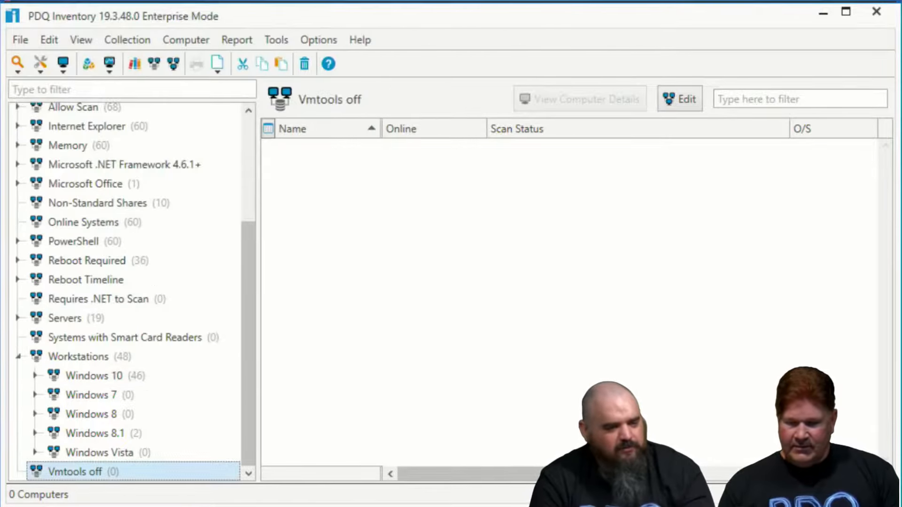
Bring up the bugsbunny remote session, show its open Notepad window and move the session window aside
mouse_move(131, 506)
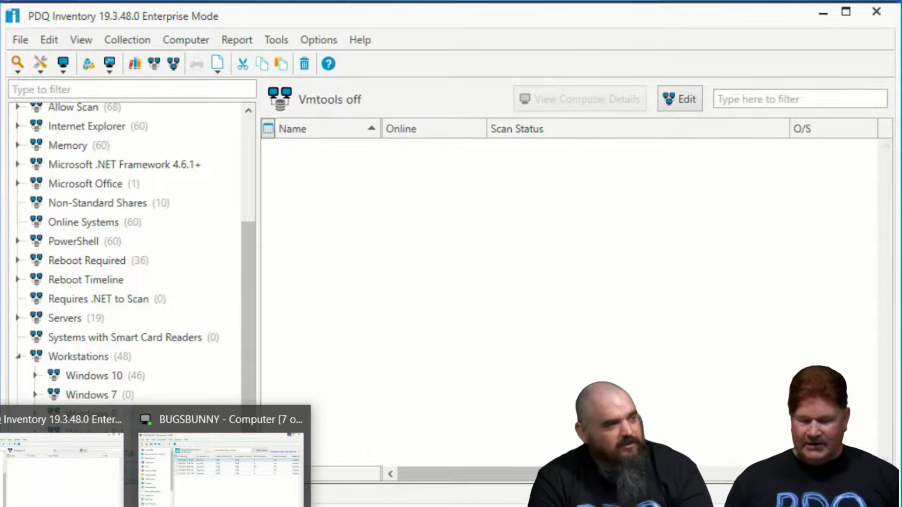
key("super")
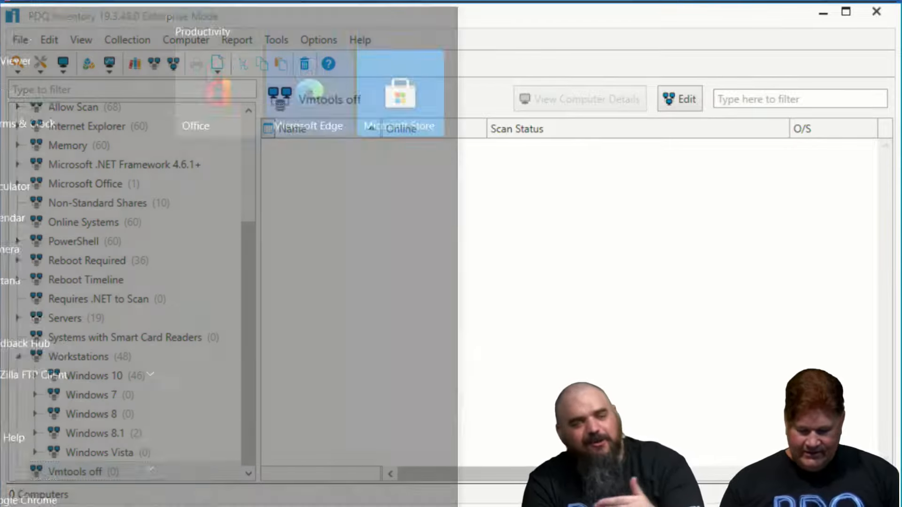
type("mstsc")
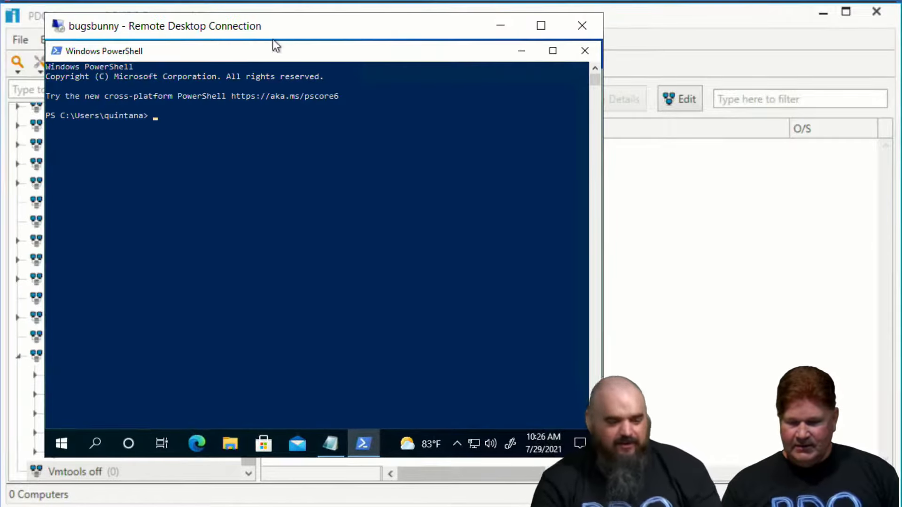
left_click(552, 51)
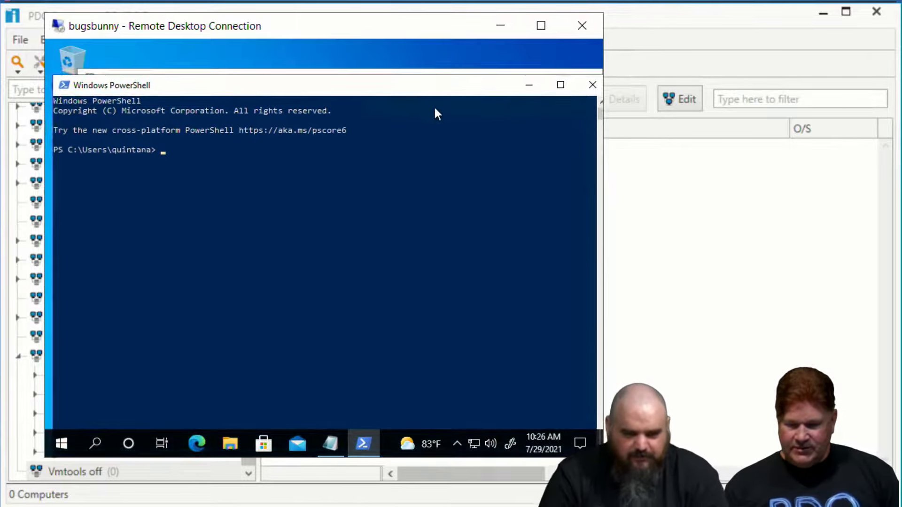
mouse_move(320, 79)
left_mouse_down()
mouse_move(296, 75)
mouse_move(305, 74)
left_mouse_up()
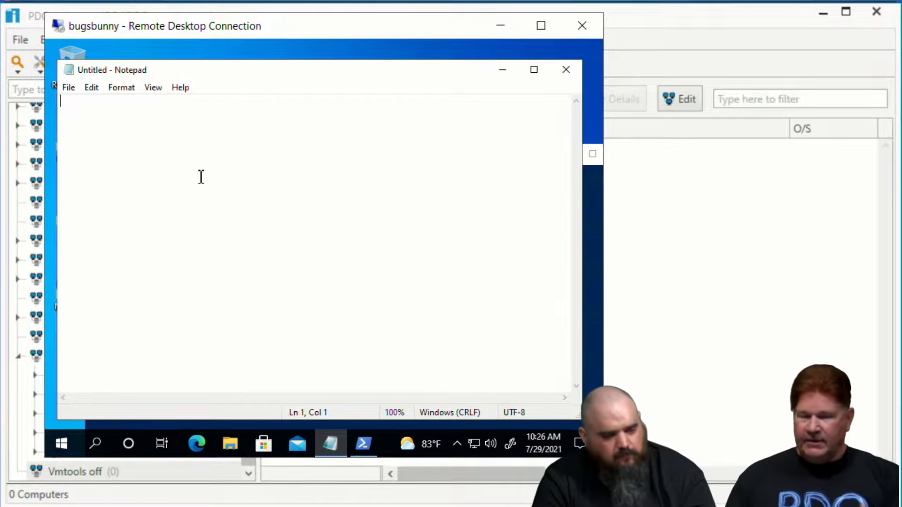
left_click_drag(309, 45, 222, 7)
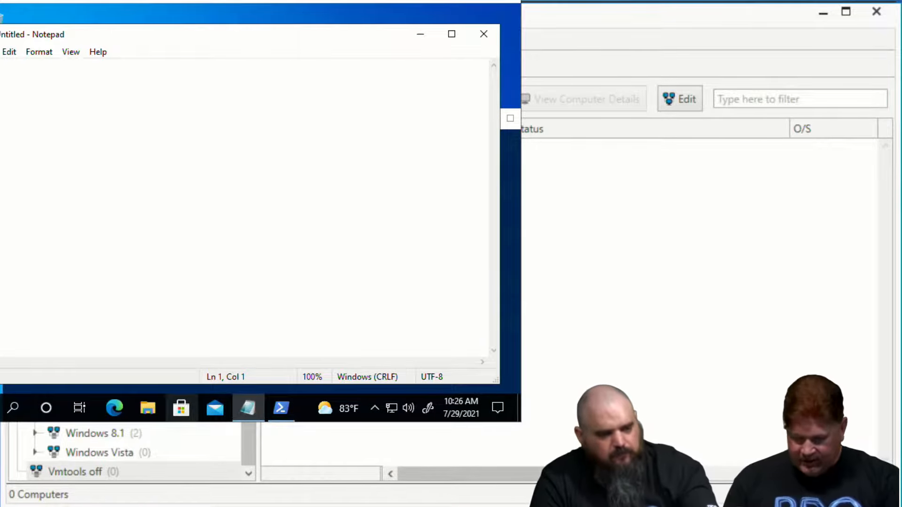
Switch to PDQ Deploy, open the Stop Process notepad package and view the custom variable @(KillIt) that its script uses
left_click(113, 506)
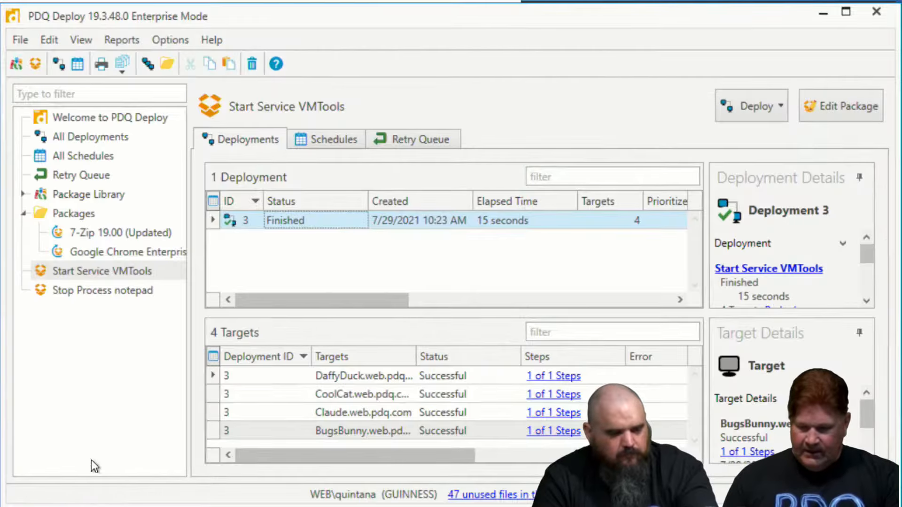
left_click(85, 289)
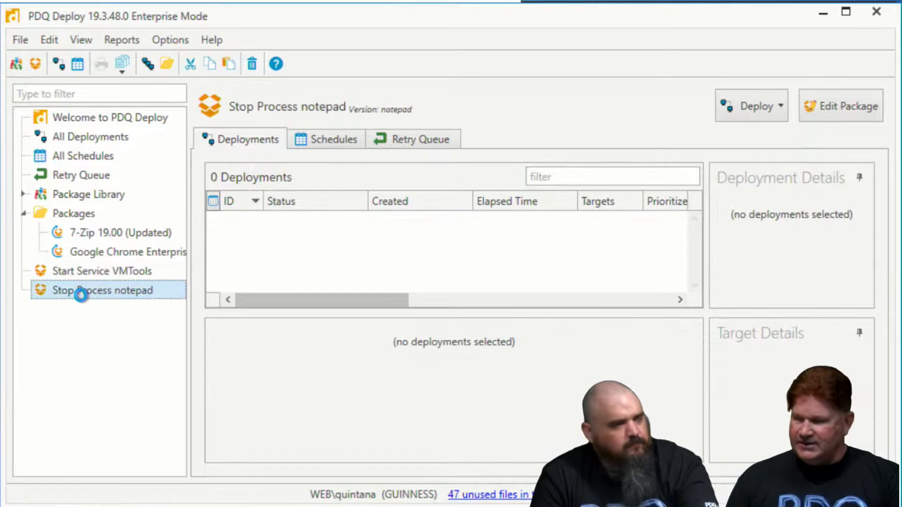
double_click(81, 295)
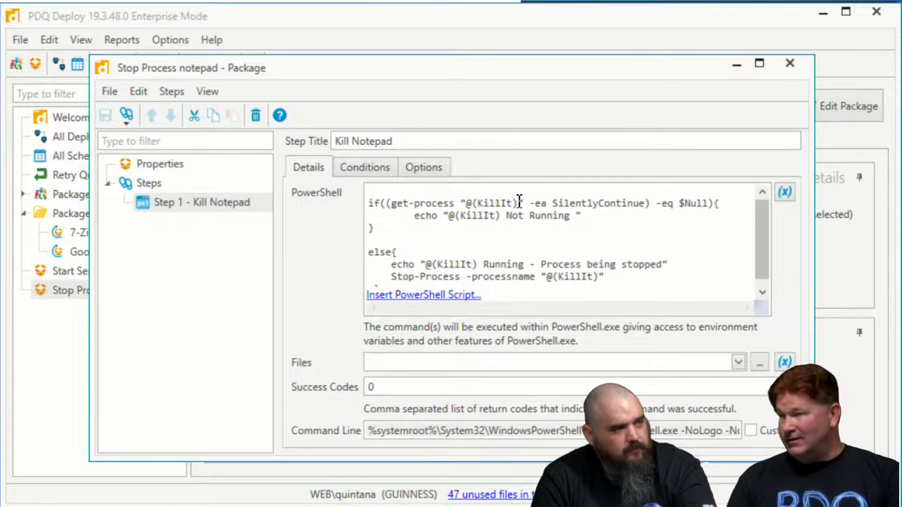
left_click(174, 37)
left_click(173, 39)
left_click(198, 79)
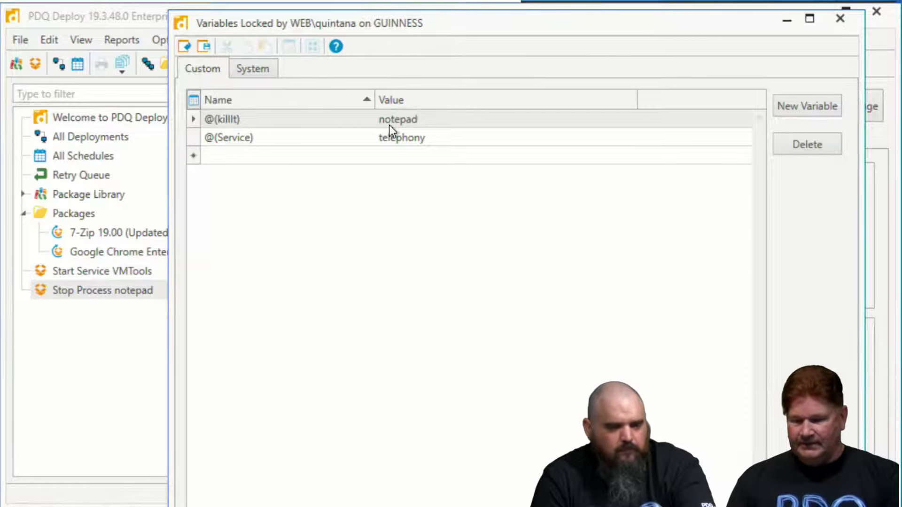
left_click(782, 24)
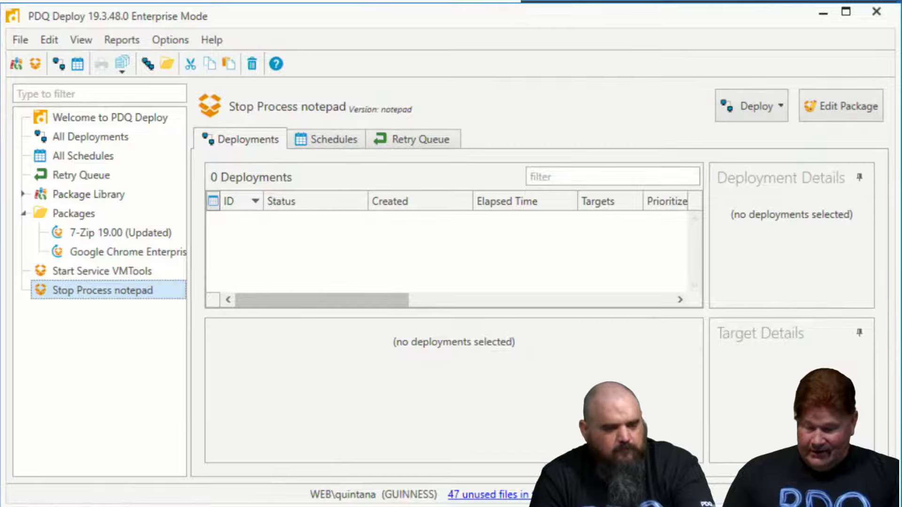
Review the full PowerShell script of the Kill Notepad step and close the package
left_click(242, 506)
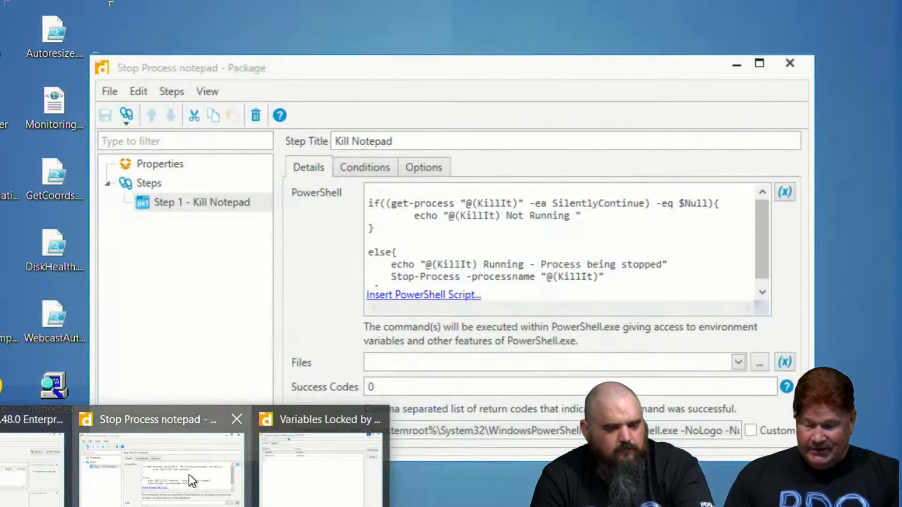
left_click(189, 474)
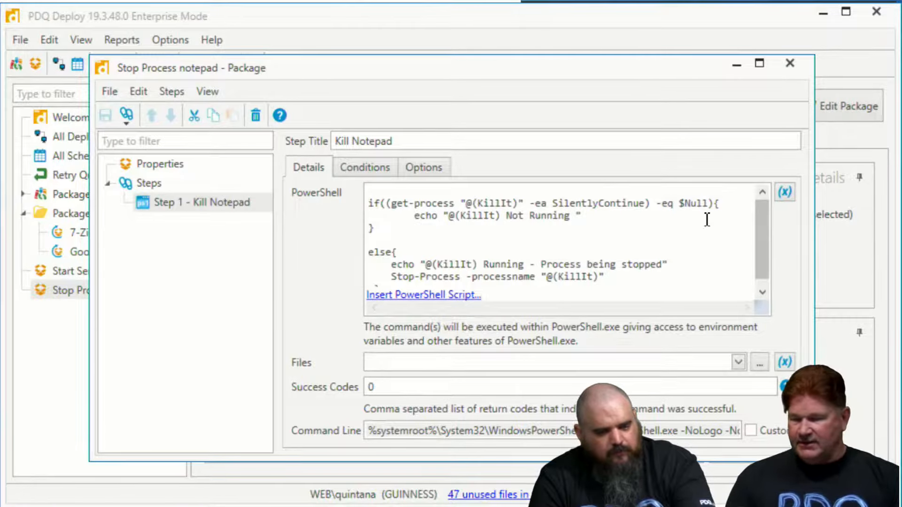
left_click_drag(767, 233, 784, 274)
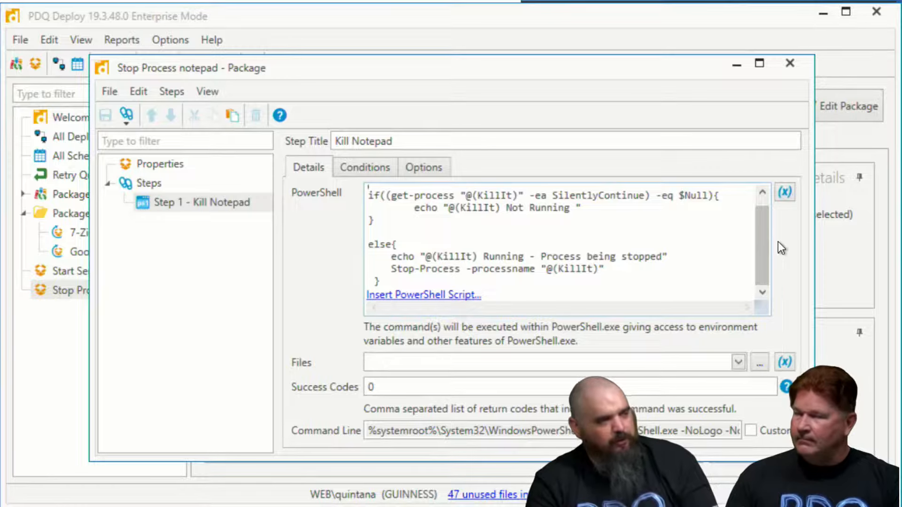
left_click(789, 63)
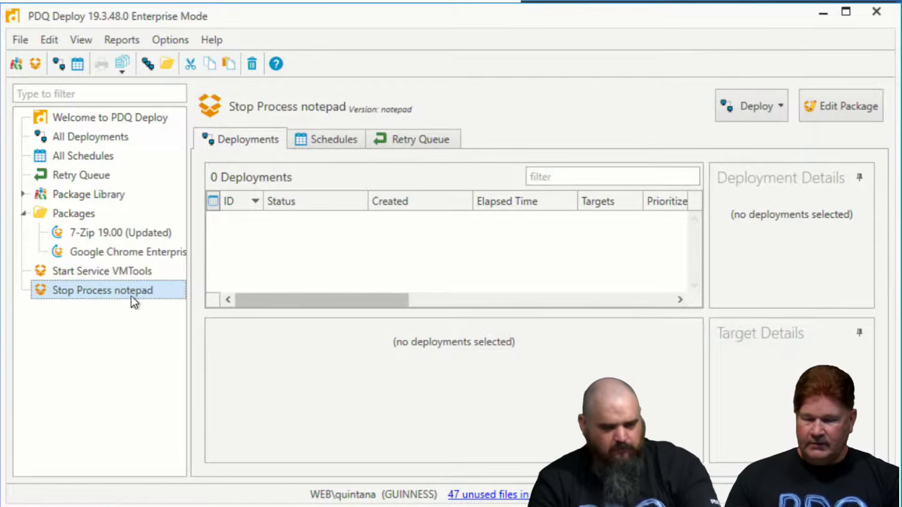
Deploy the Stop Process notepad package once to the computer bugsbunny
right_click(114, 289)
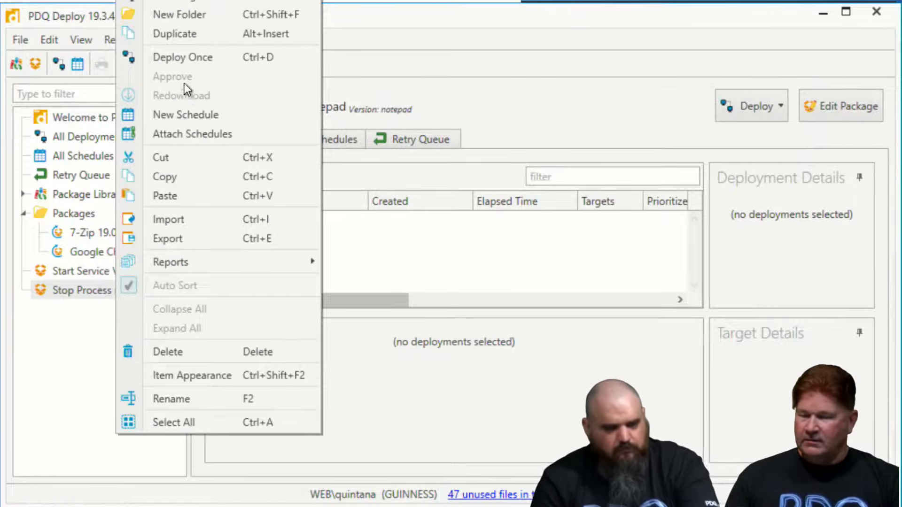
left_click(184, 62)
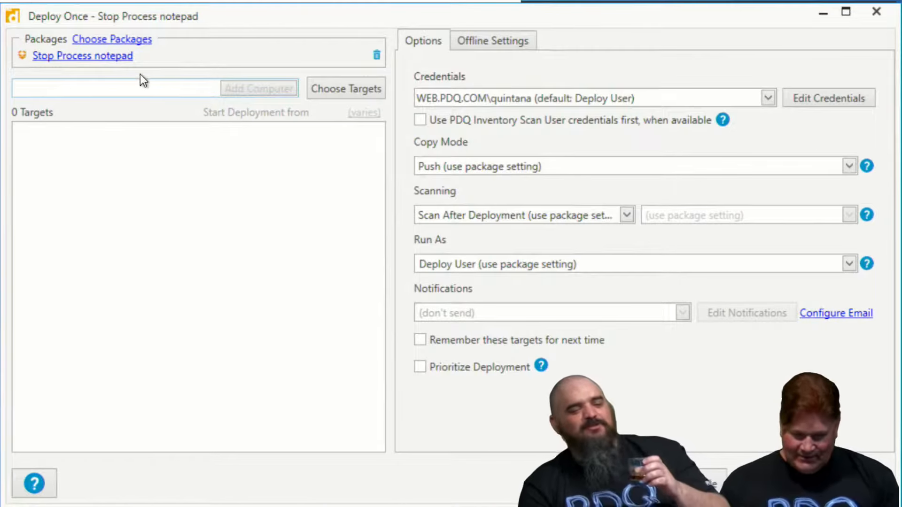
type("bugsbunny")
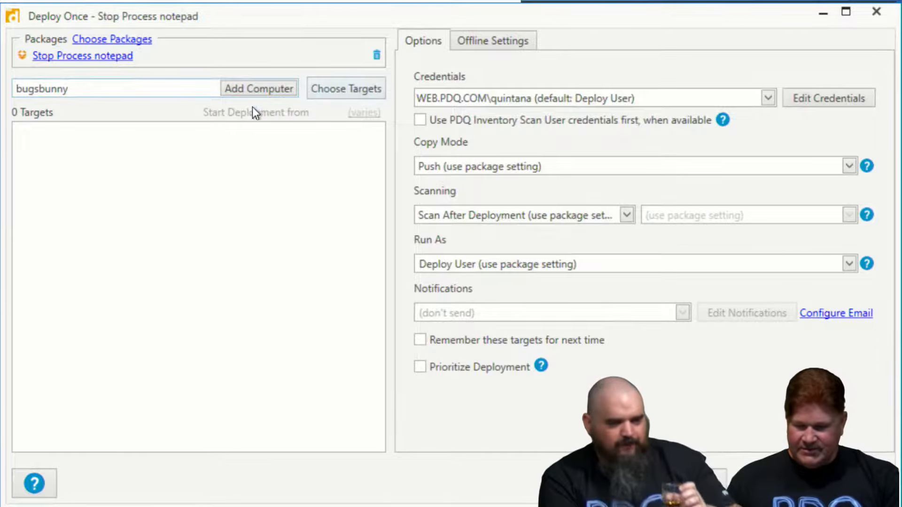
left_click(245, 91)
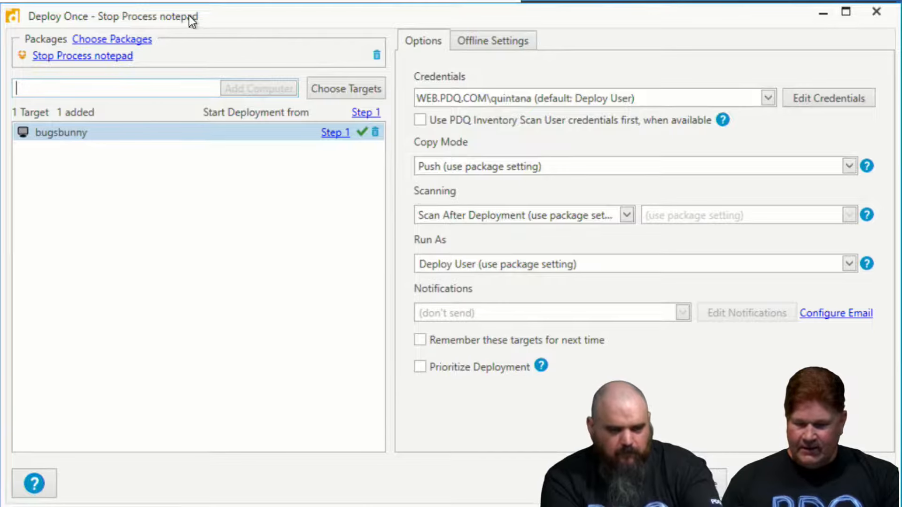
left_click(671, 484)
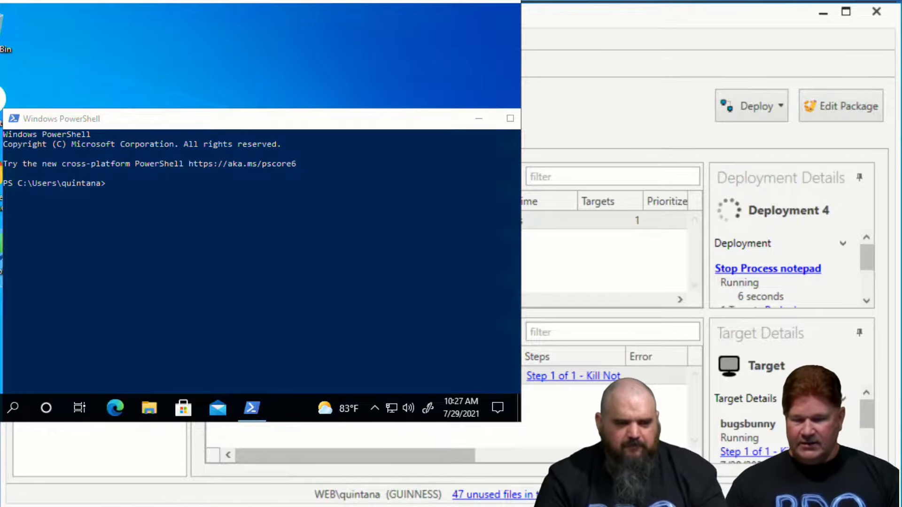
Bring the bugsbunny remote session window into view to check for the Notepad window, and minimize the session
left_click_drag(258, 4, 439, 49)
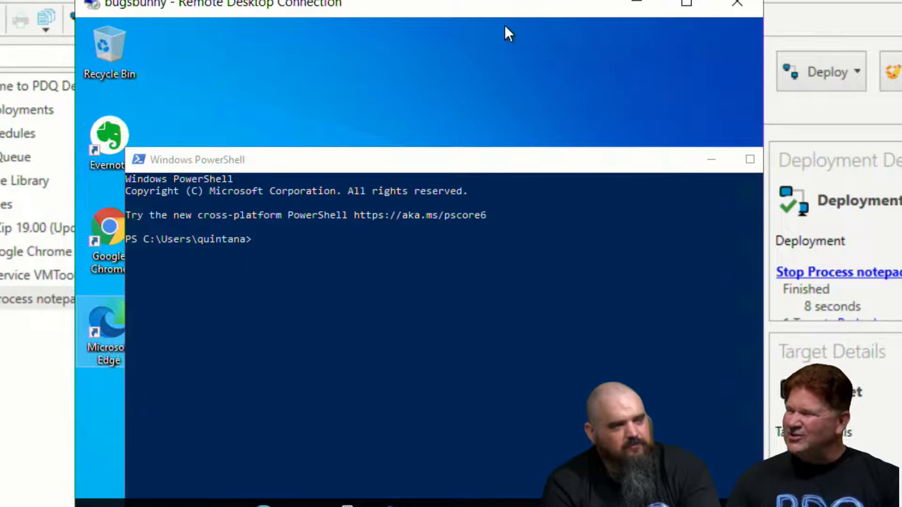
left_click(641, 3)
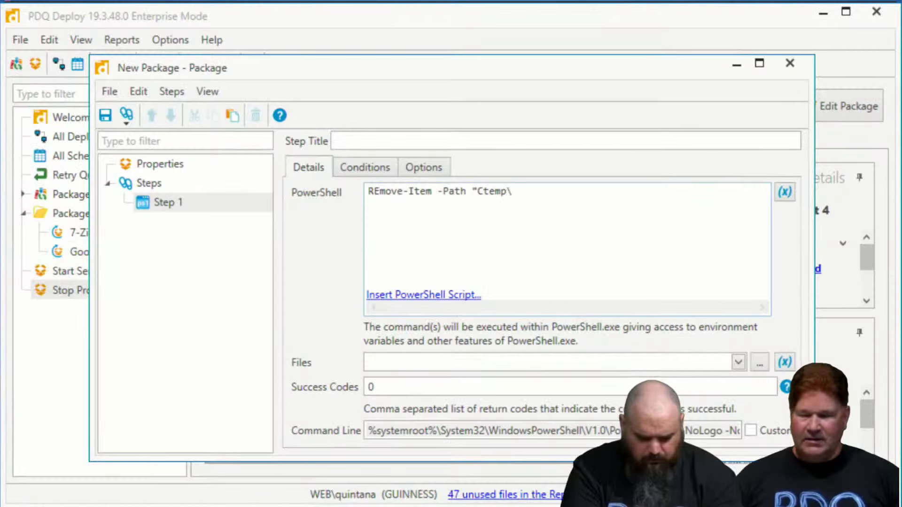
Complete the path in the new package's PowerShell removal command as "C:\temp\*"
type("*")
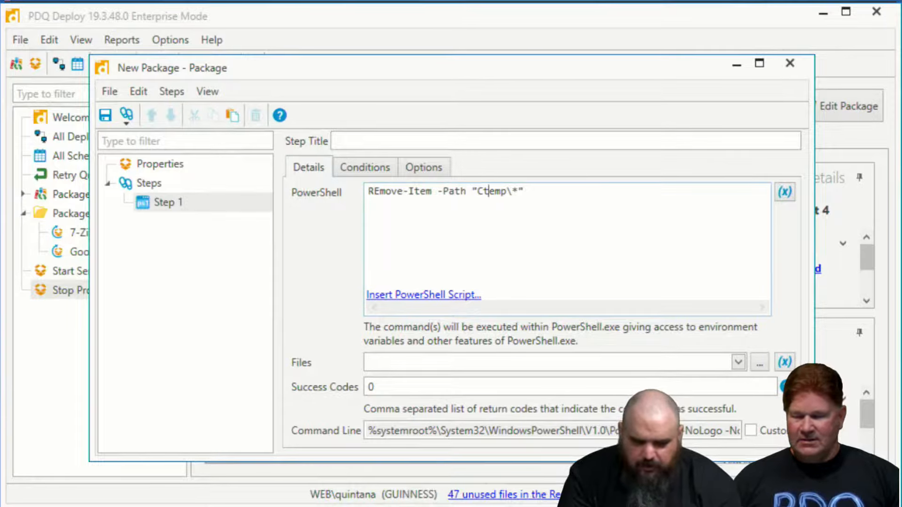
type(":\\")
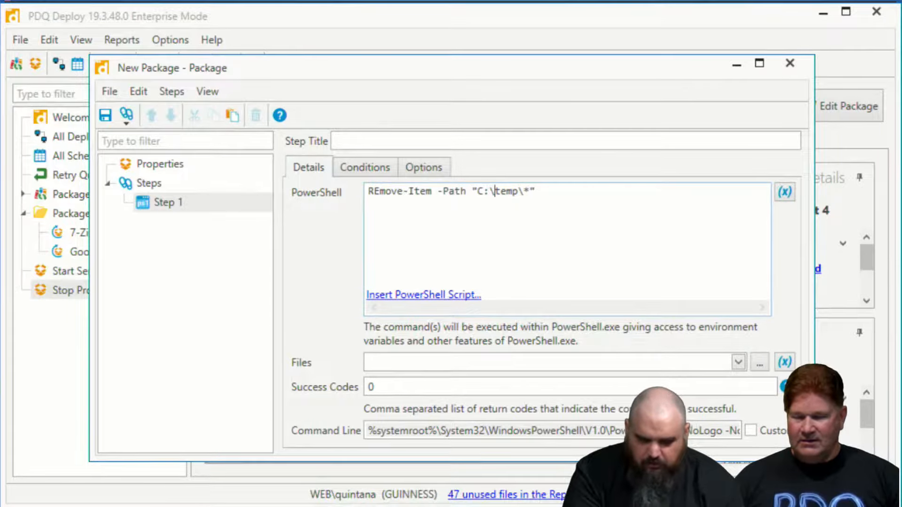
key("Right")
key("Right")
key("Right")
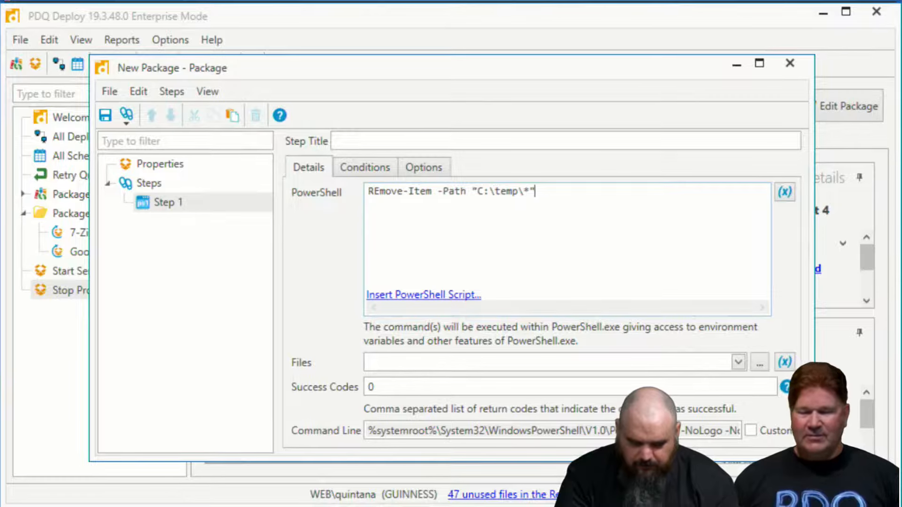
Add the -recurse and -force parameters to the command and correct the cmdlet's capitalization to Remove-Item
type("-recurse")
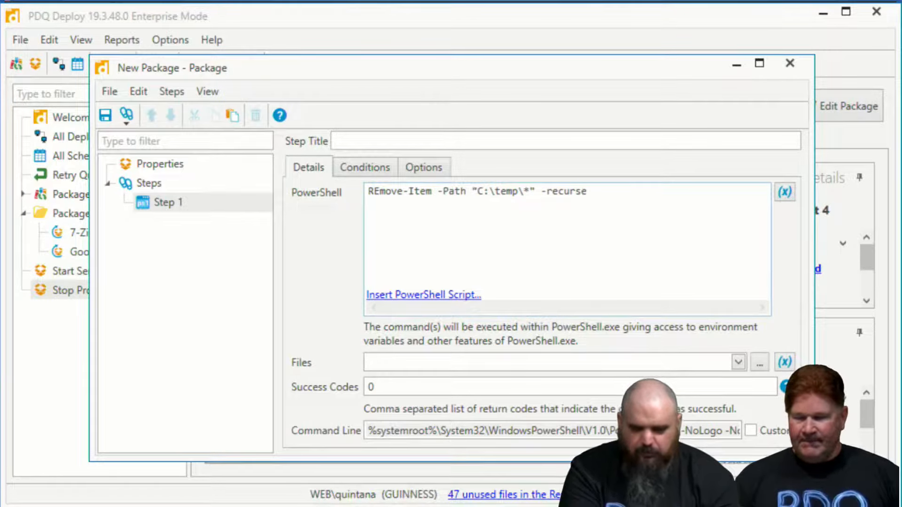
type(" -")
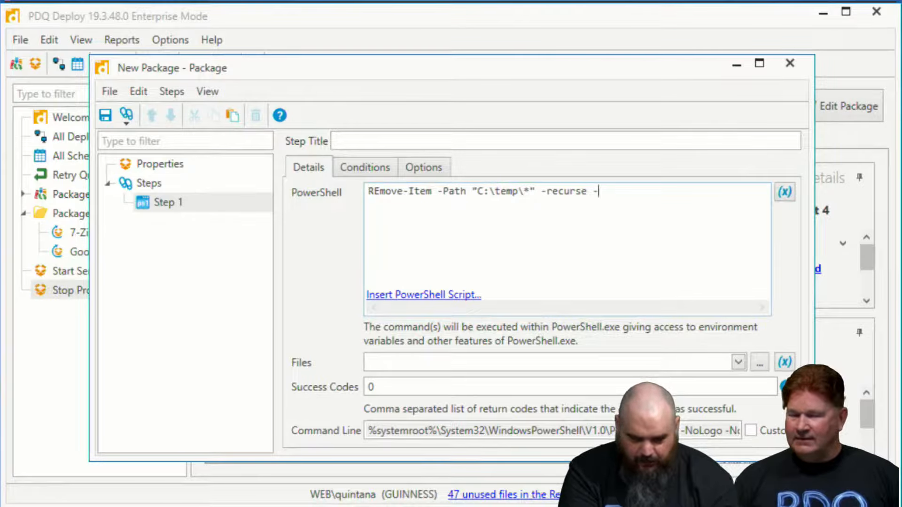
type("for")
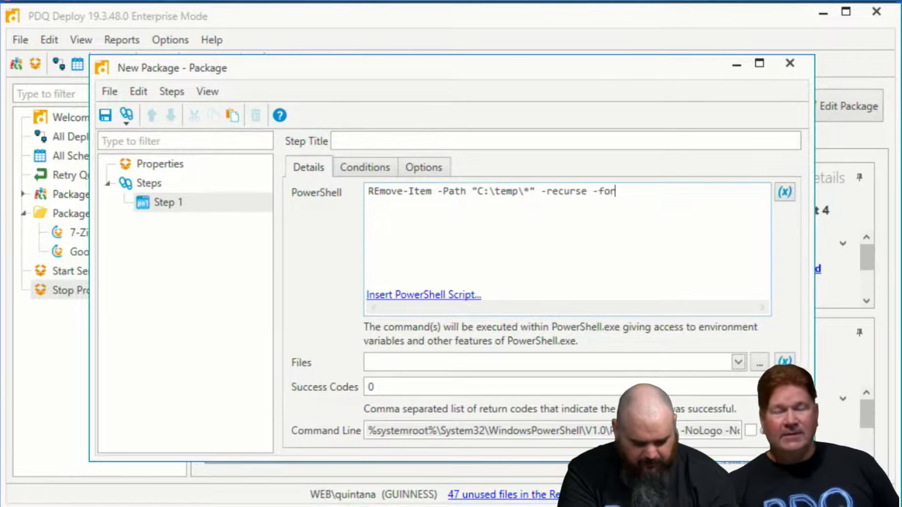
type("ce")
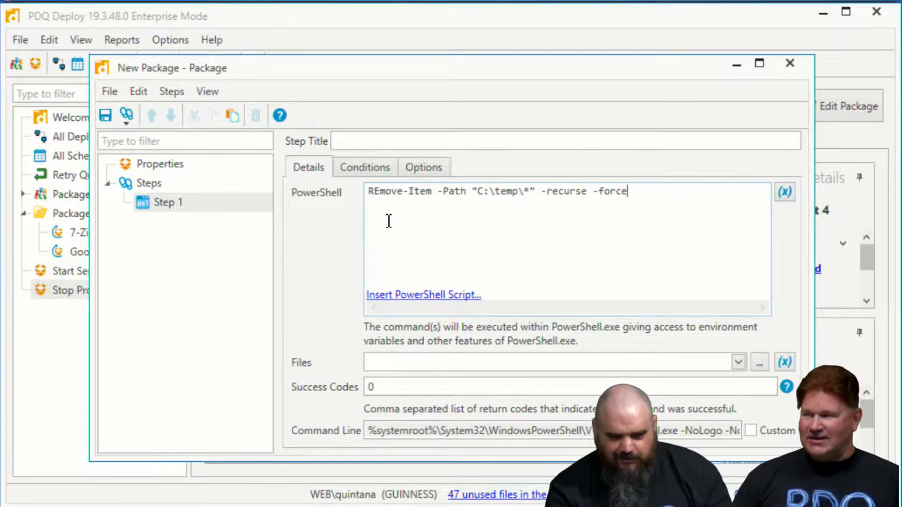
left_click(381, 194)
key("BackSpace")
type("e")
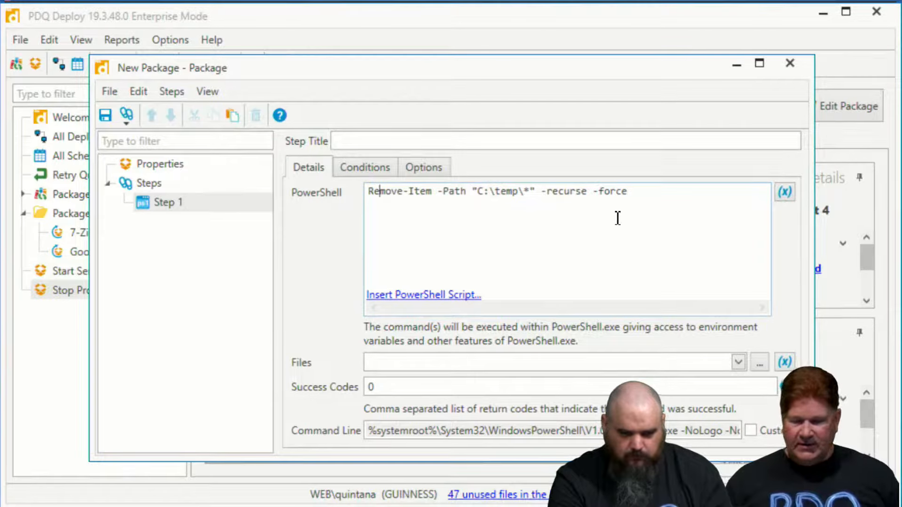
Name the new package Delete temp folder, save it and close the package window
left_click(108, 94)
left_click(241, 72)
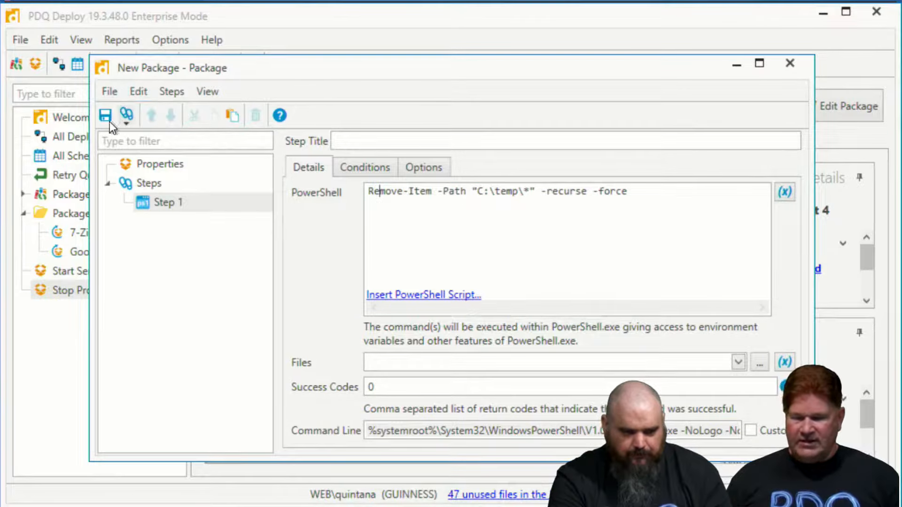
left_click(162, 164)
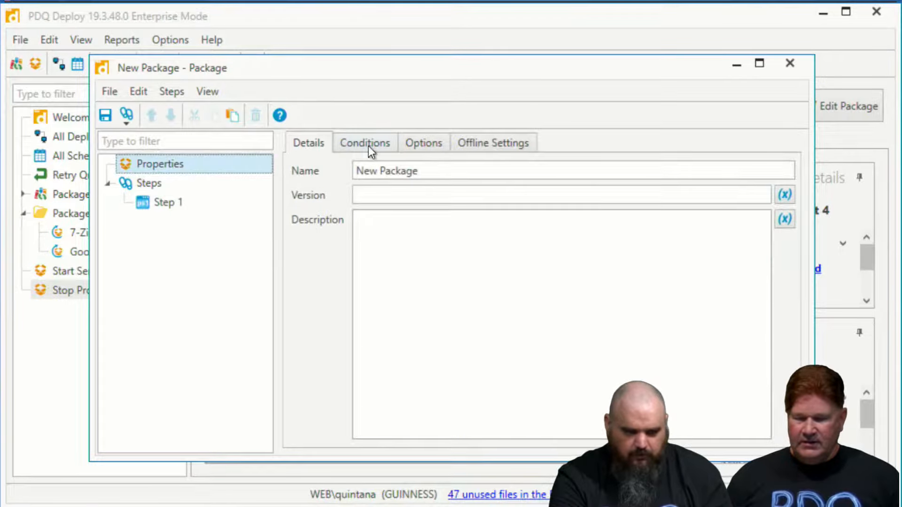
left_click_drag(421, 171, 286, 173)
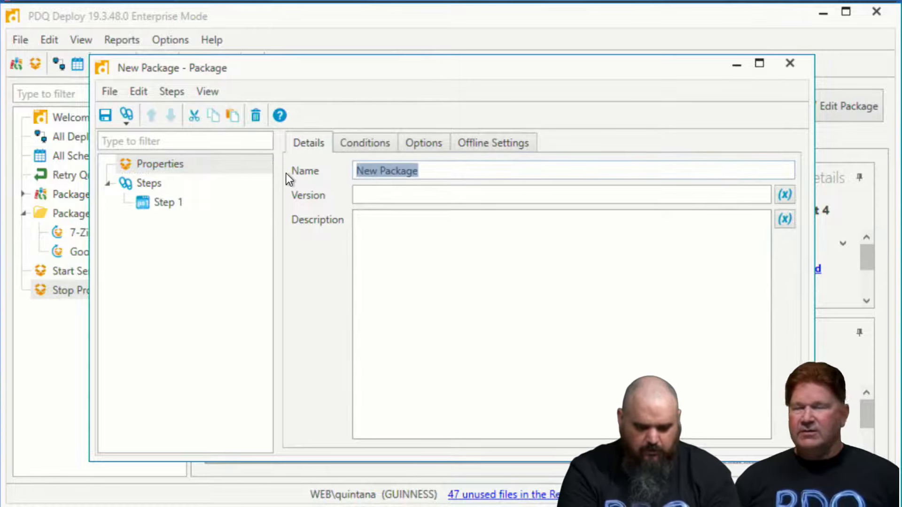
type("Del")
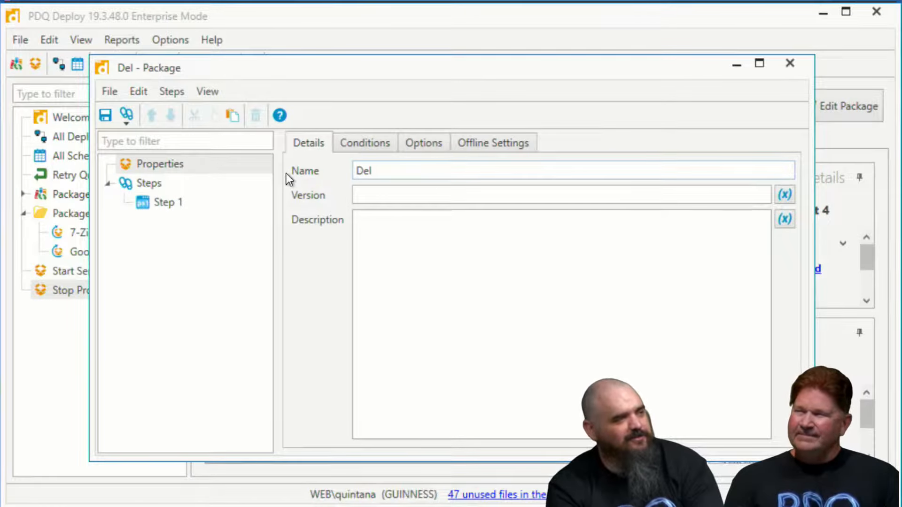
type("ete temp folder")
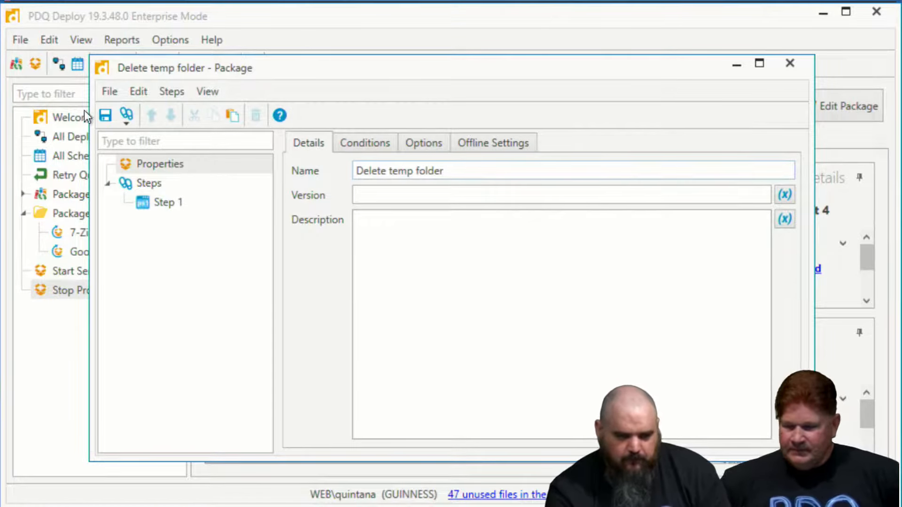
left_click(790, 63)
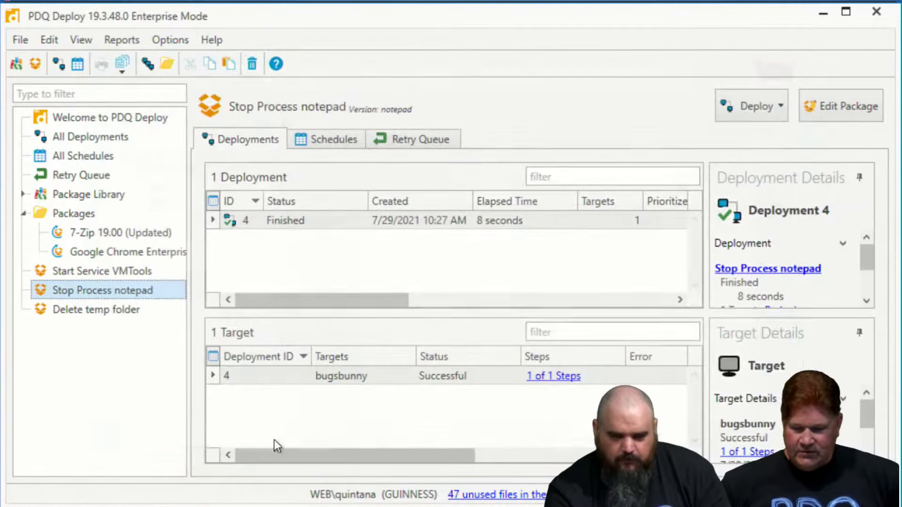
Switch to PDQ Inventory and name a new dynamic collection less 20% free
mouse_move(61, 503)
left_click(61, 431)
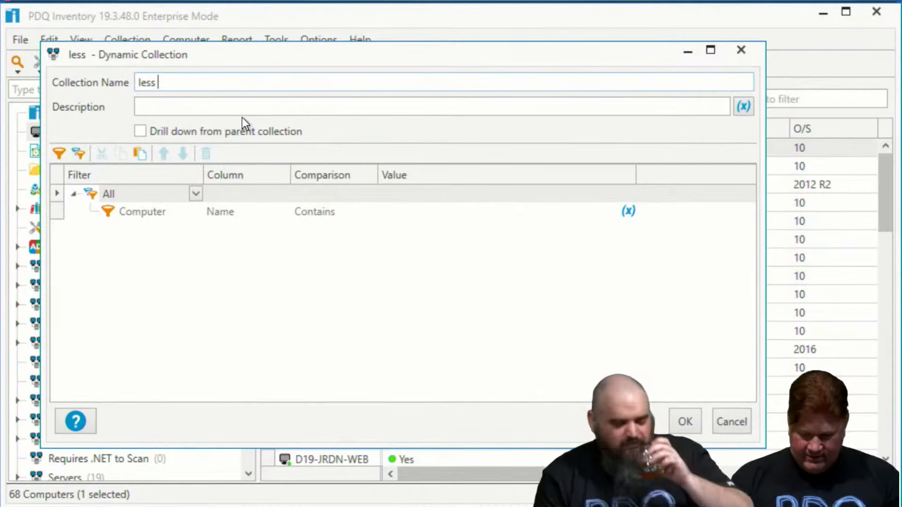
type("20")
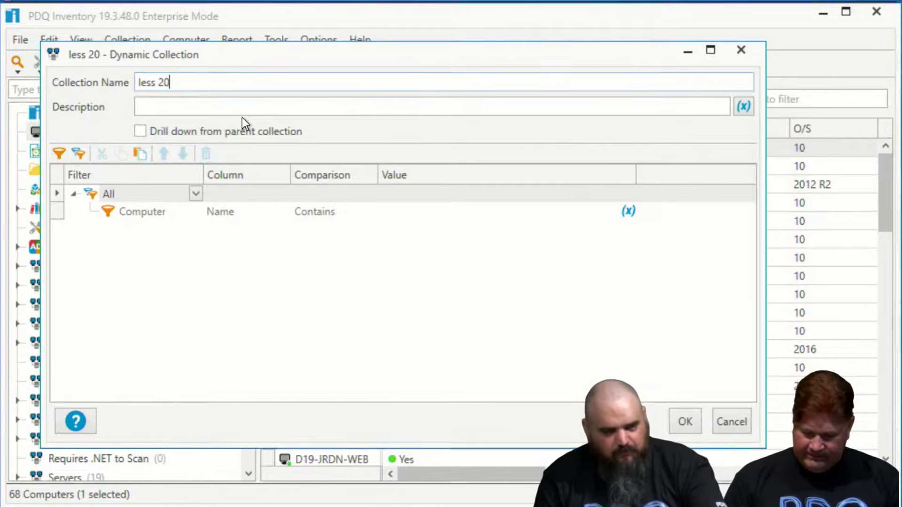
type("% free")
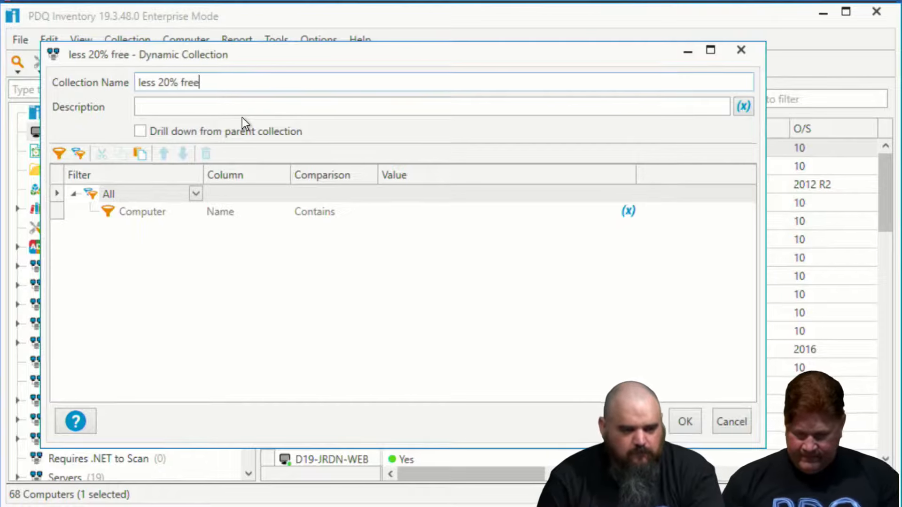
Set the collection's filter to PowerShell (Monitoring No History) with the column C Drive % Free
left_click(153, 211)
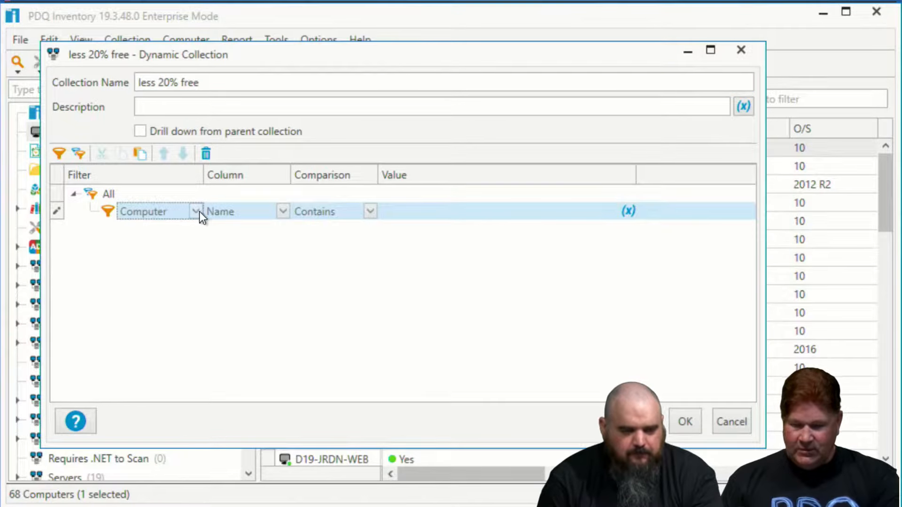
left_click(195, 212)
scroll(186, 268, "down", 4)
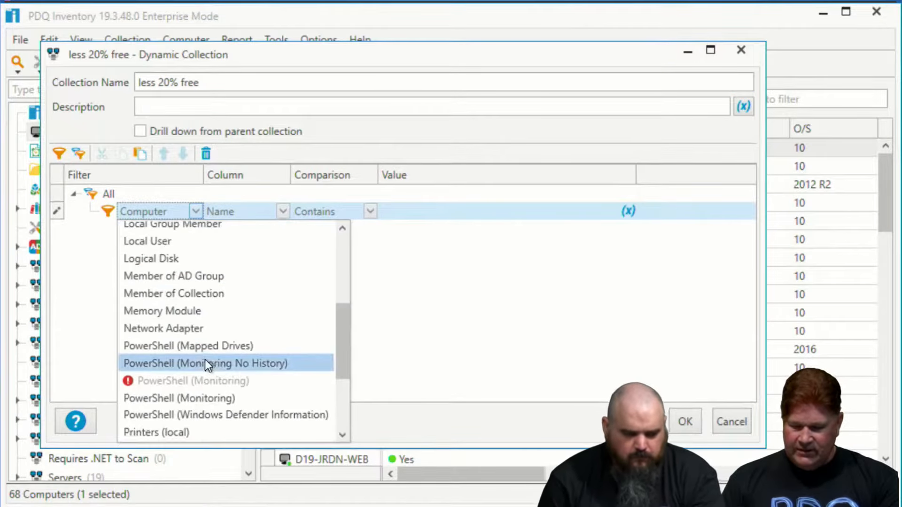
left_click(205, 363)
left_click(382, 211)
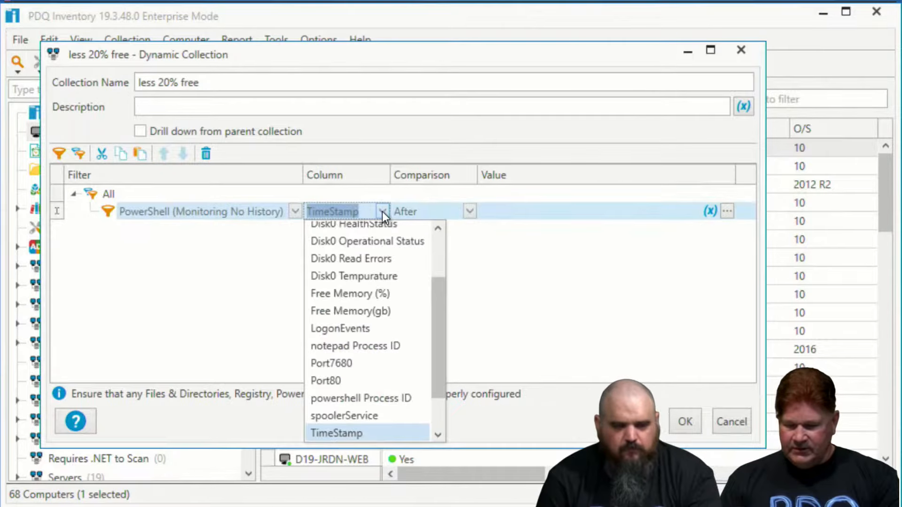
scroll(383, 243, "down", 1)
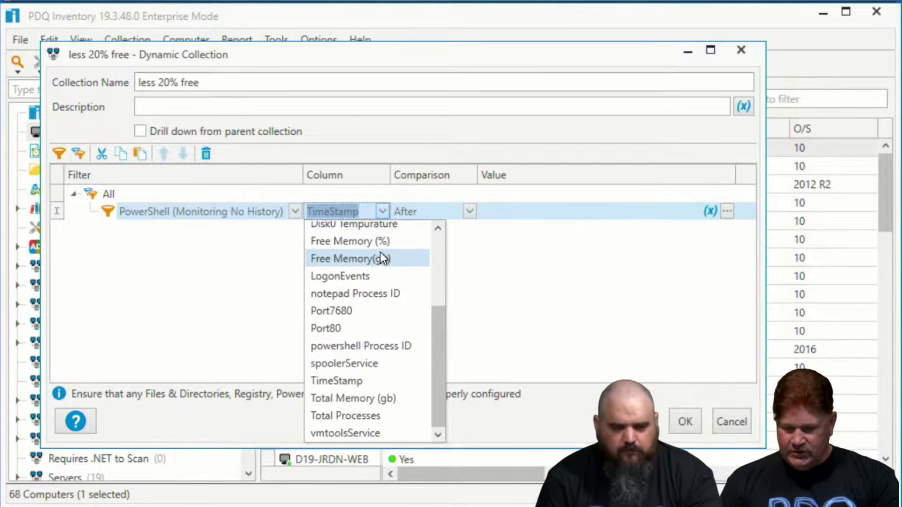
scroll(381, 257, "up", 3)
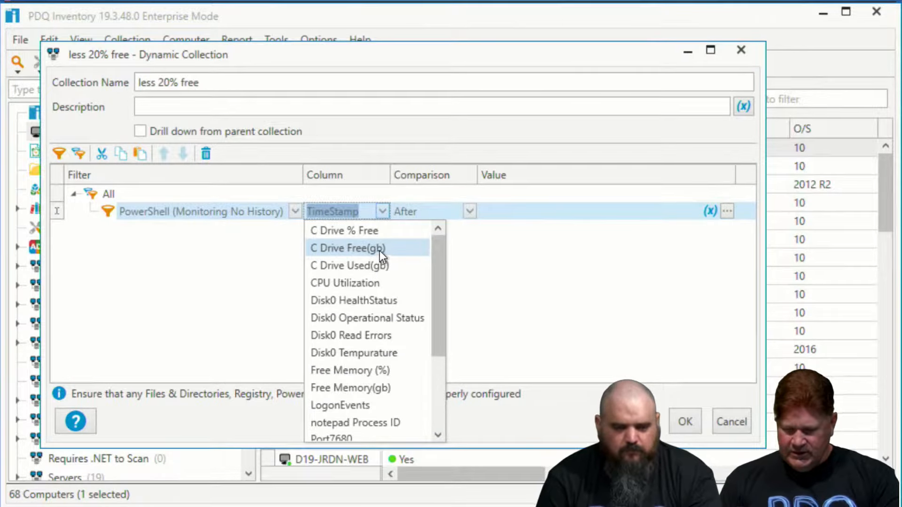
left_click(366, 230)
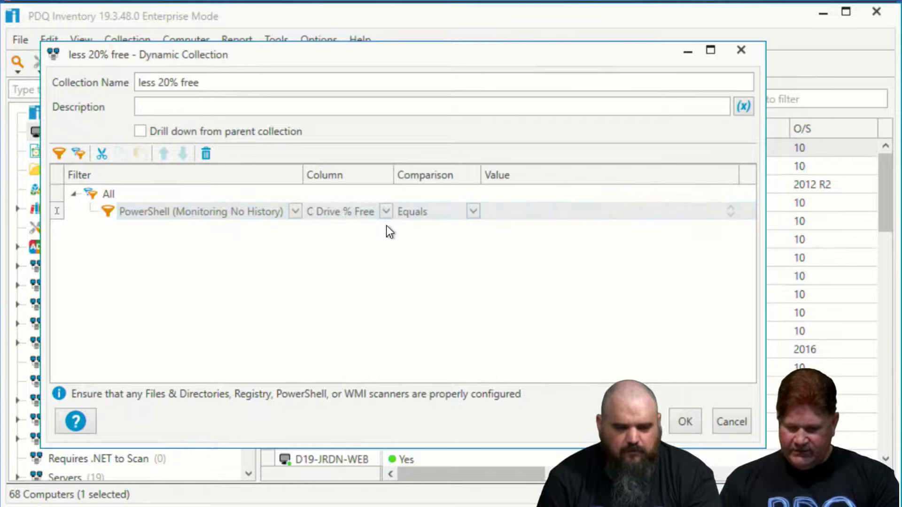
Set the filter's comparison to Greater Than with the value 200 and save the collection
left_click(473, 211)
left_click(458, 266)
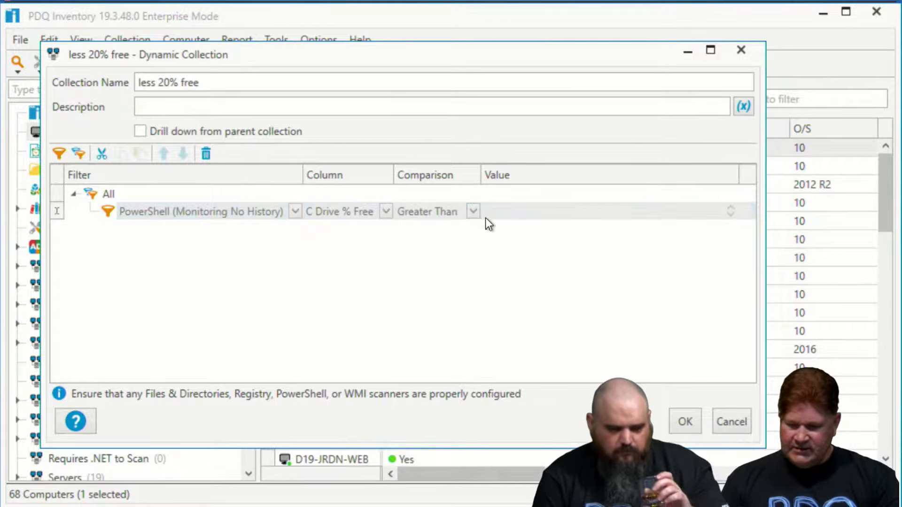
left_click(493, 210)
type("200.")
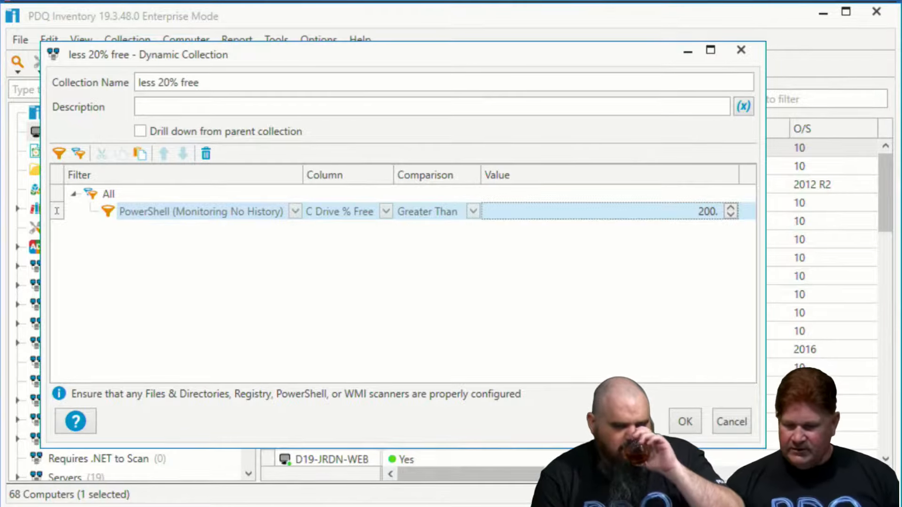
left_click(685, 421)
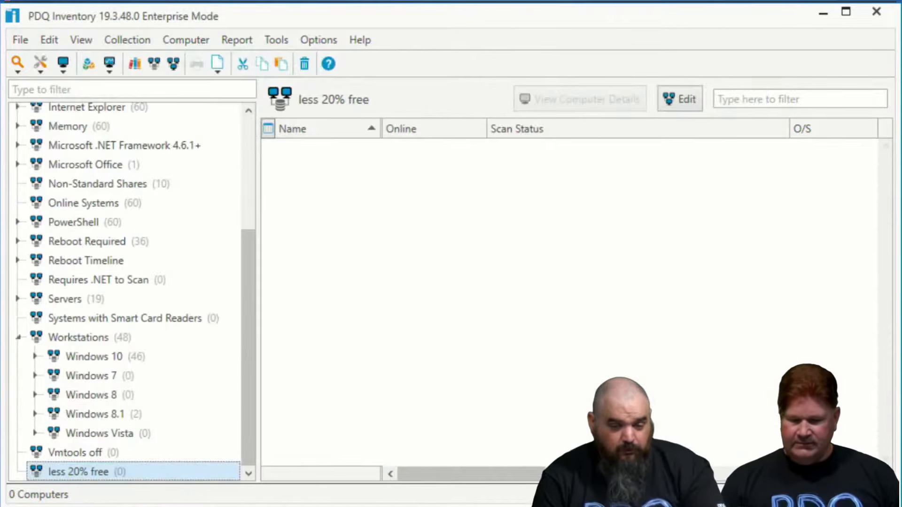
Change the less 20% free collection's filter to Less Than 20, save it and recheck its definition
double_click(108, 472)
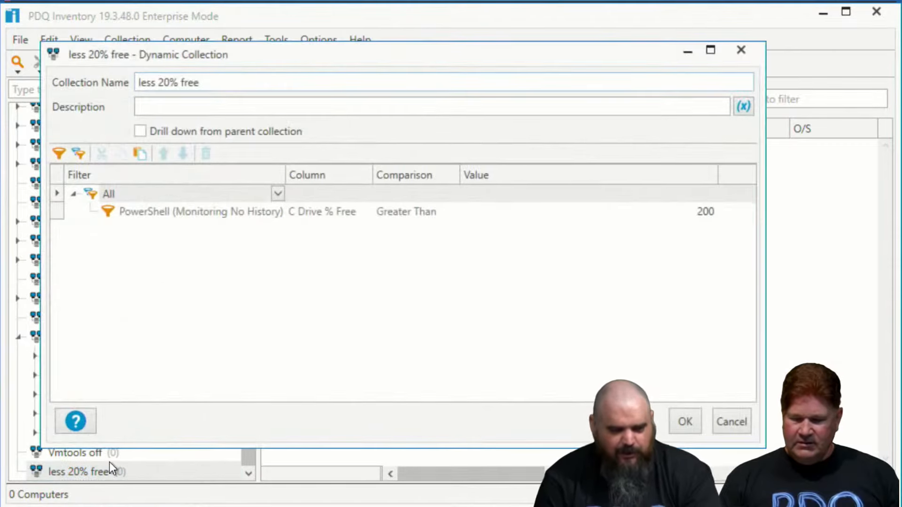
left_click(427, 213)
left_click(451, 212)
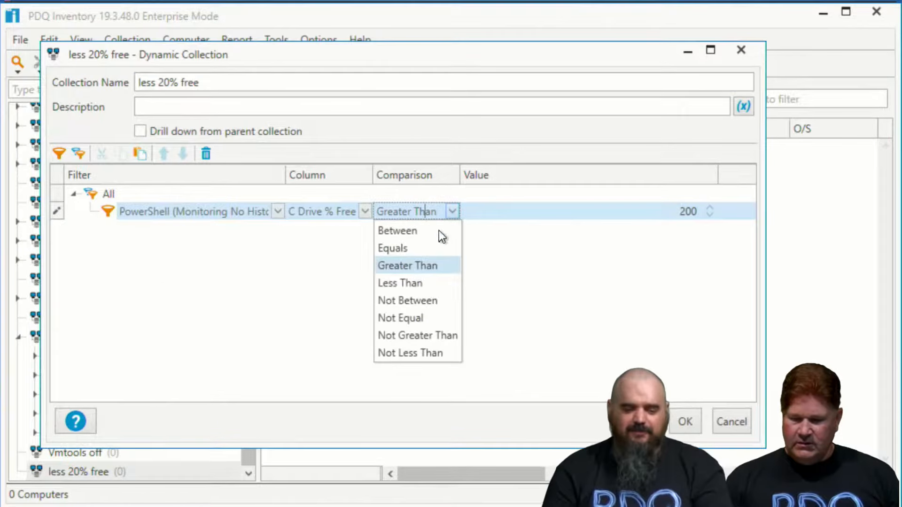
left_click(425, 282)
left_click(719, 212)
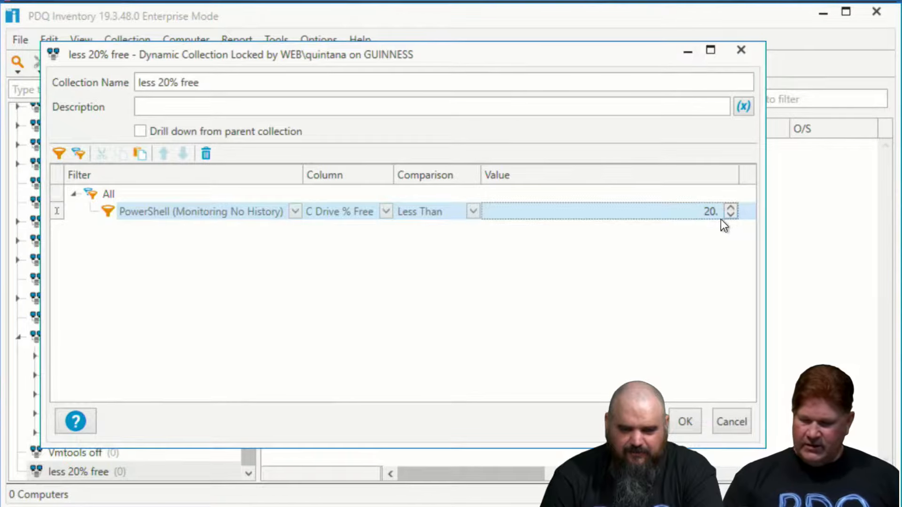
left_click(686, 422)
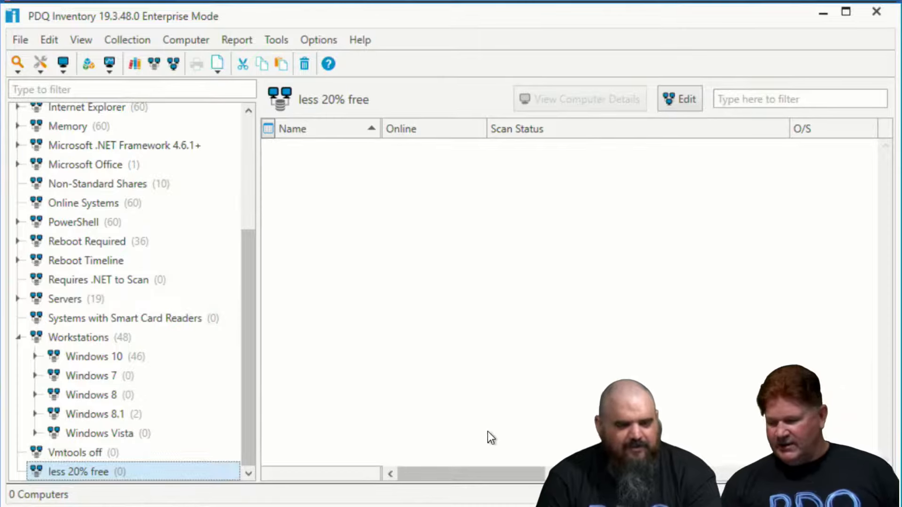
double_click(80, 472)
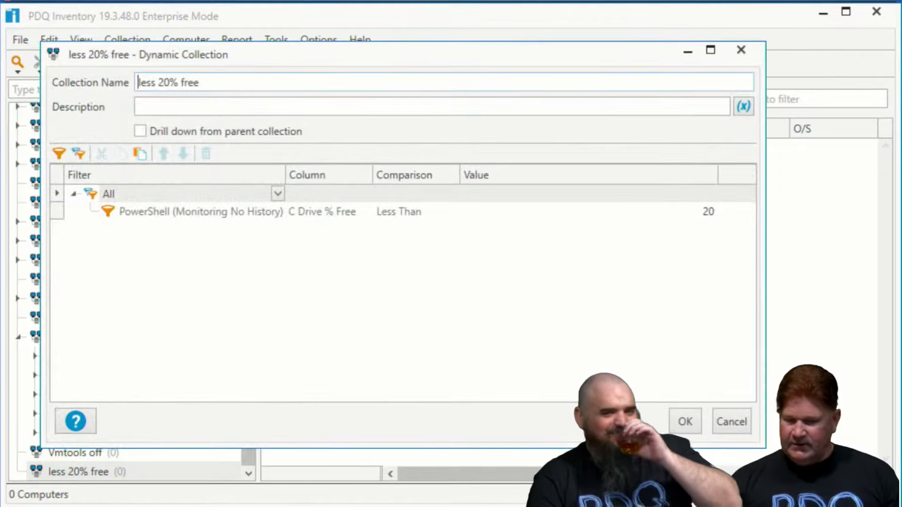
left_click(742, 51)
Run the MonitoringView report against the All Computers collection
left_click(241, 40)
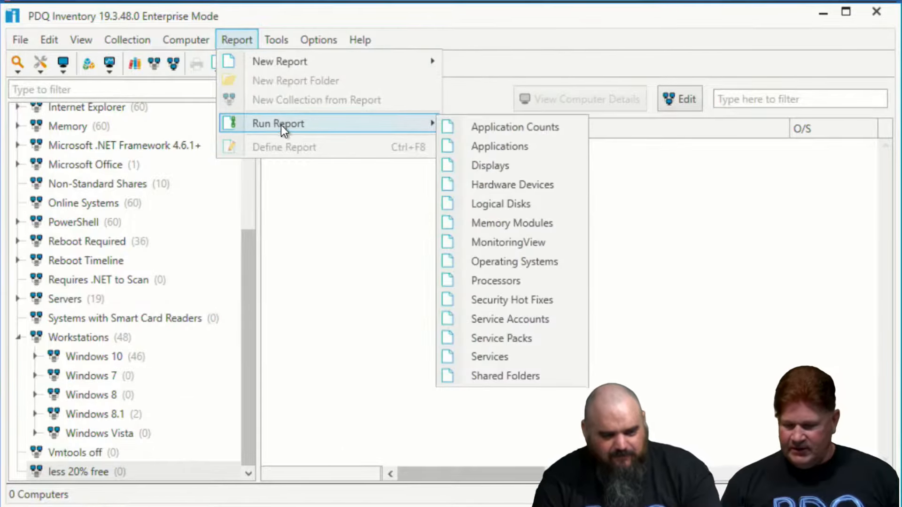
mouse_move(382, 122)
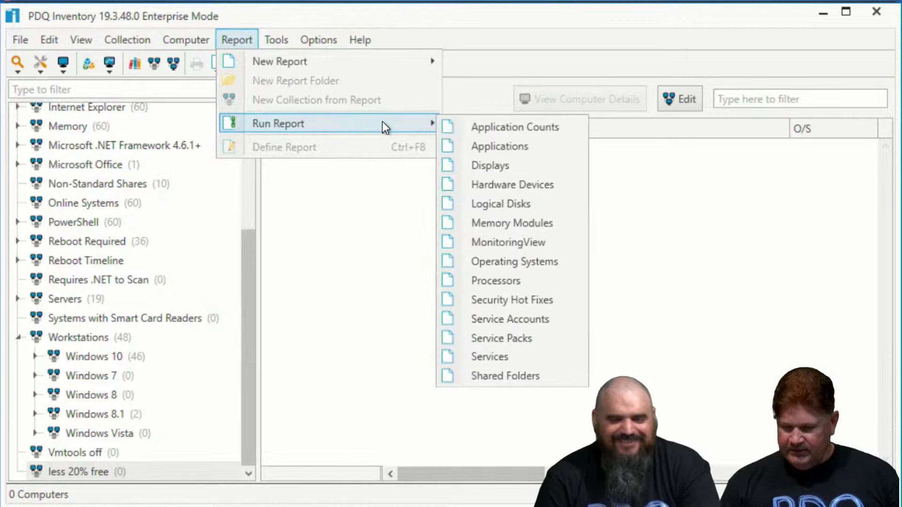
left_click(544, 242)
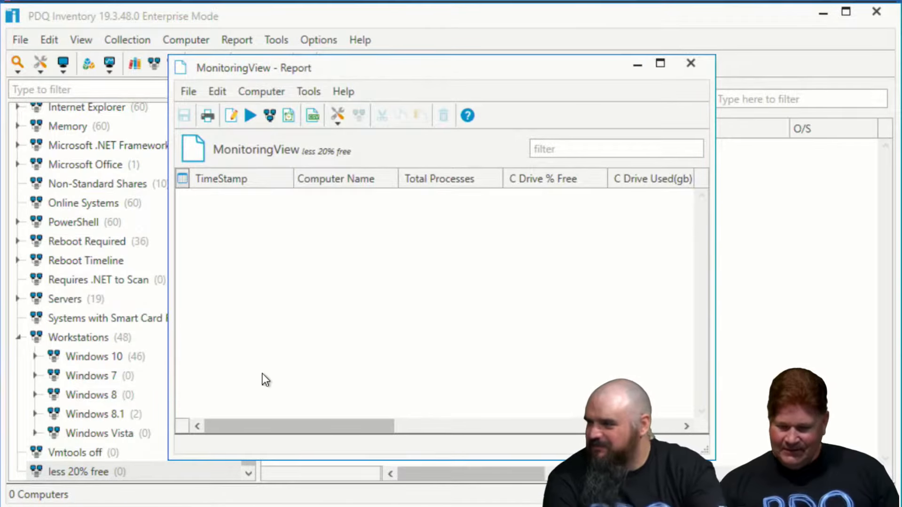
left_click(270, 115)
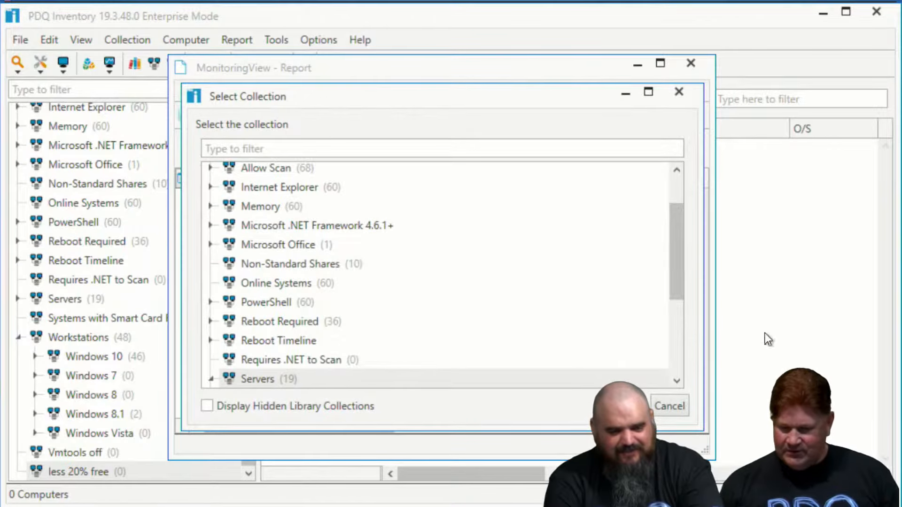
left_click_drag(679, 238, 676, 203)
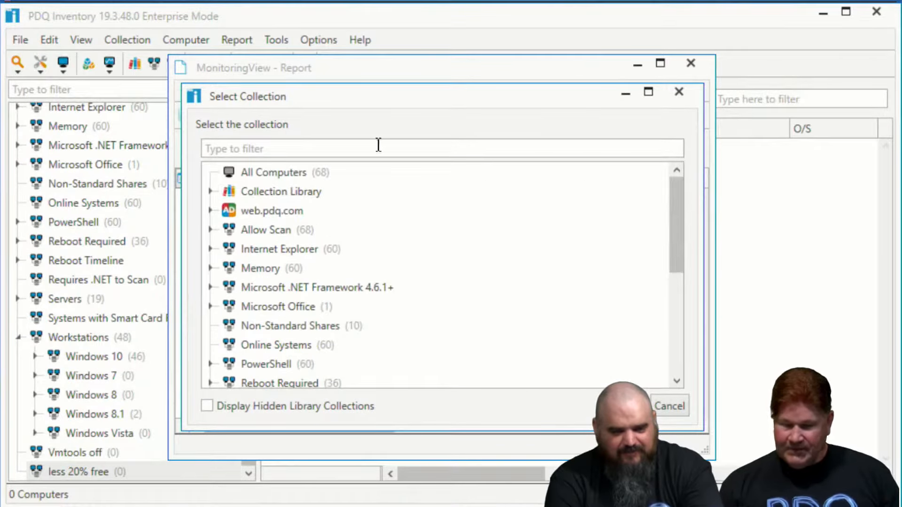
left_click(280, 176)
left_click(625, 406)
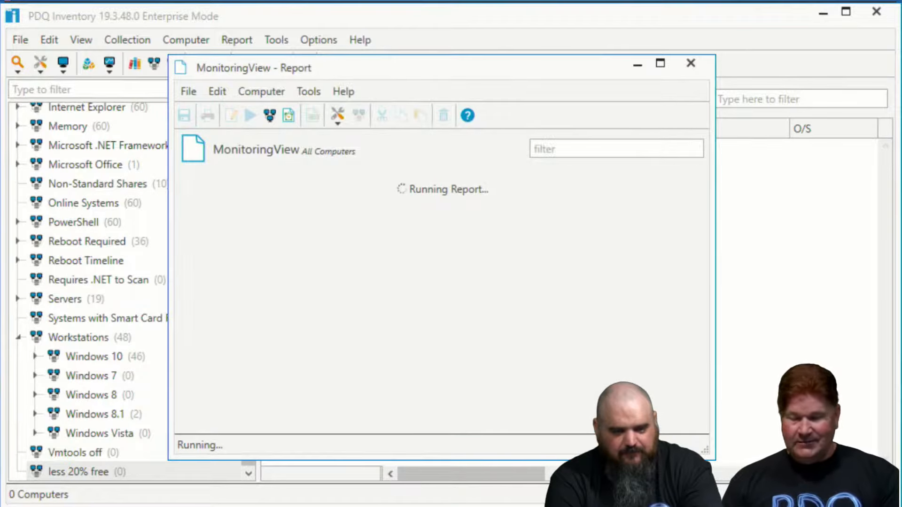
Sort the report by C Drive % Free in ascending order, check the lowest values and close the report
left_click(543, 177)
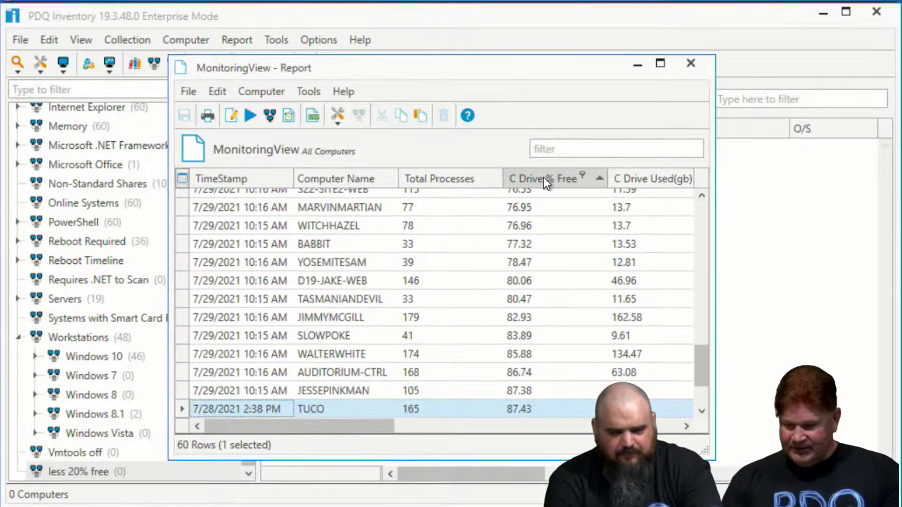
left_click_drag(706, 348, 683, 182)
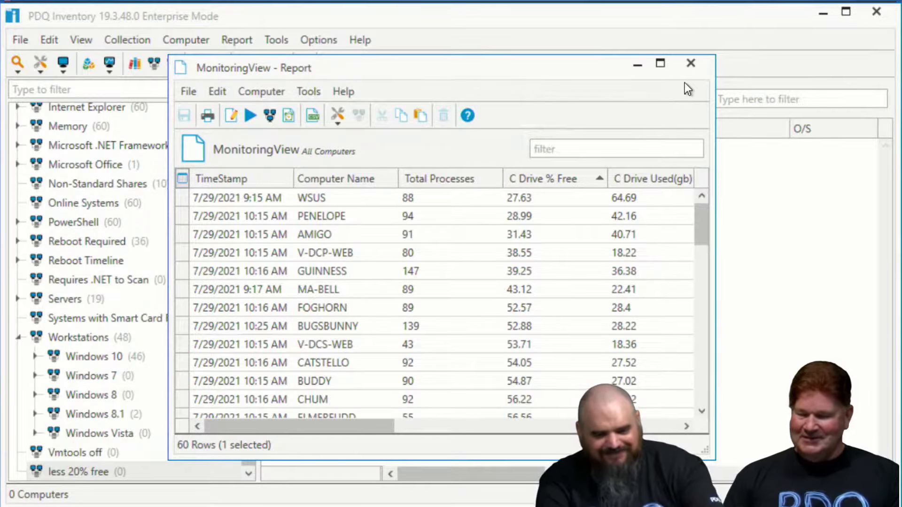
left_click(690, 64)
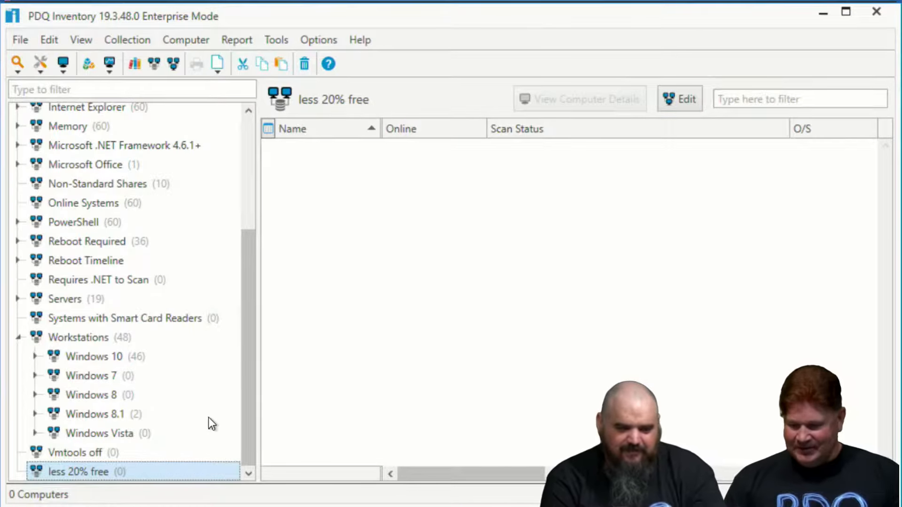
Set the Less Than value to 30 in the less 20% free collection's C Drive % Free filter
double_click(103, 470)
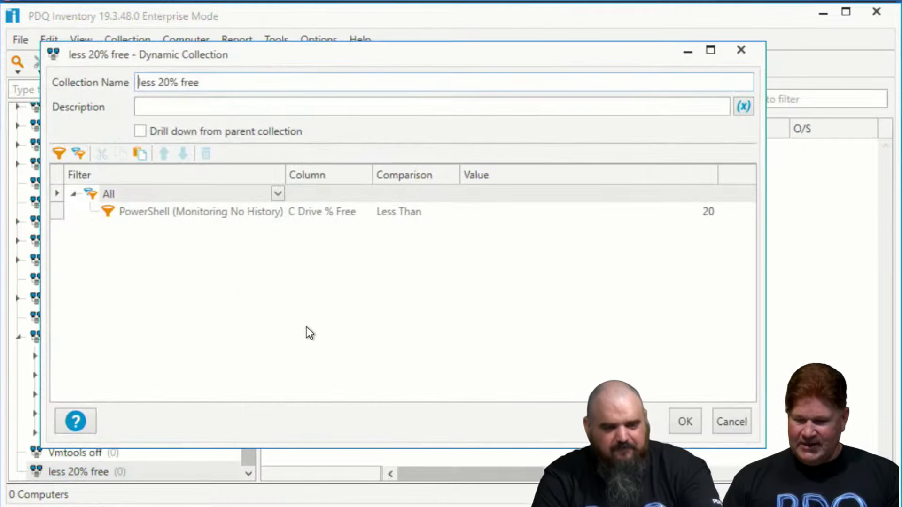
left_click(709, 208)
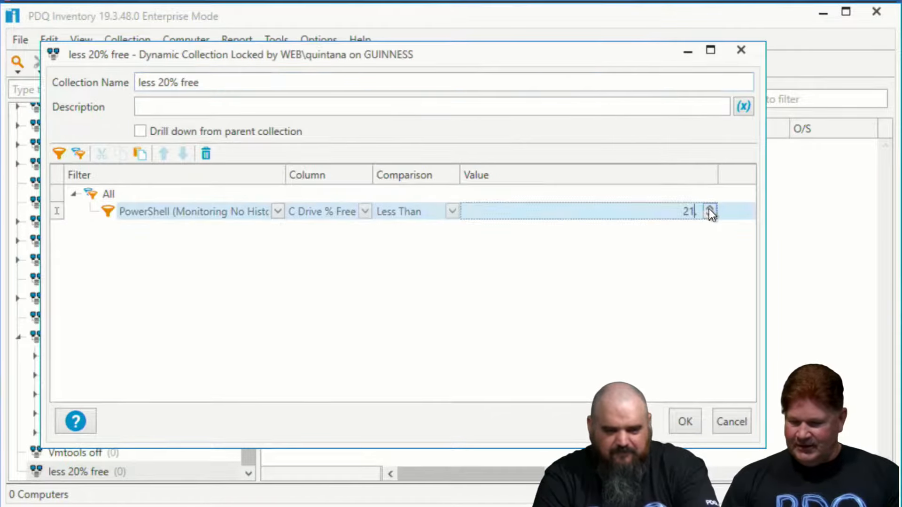
key("BackSpace")
key("BackSpace")
type("30")
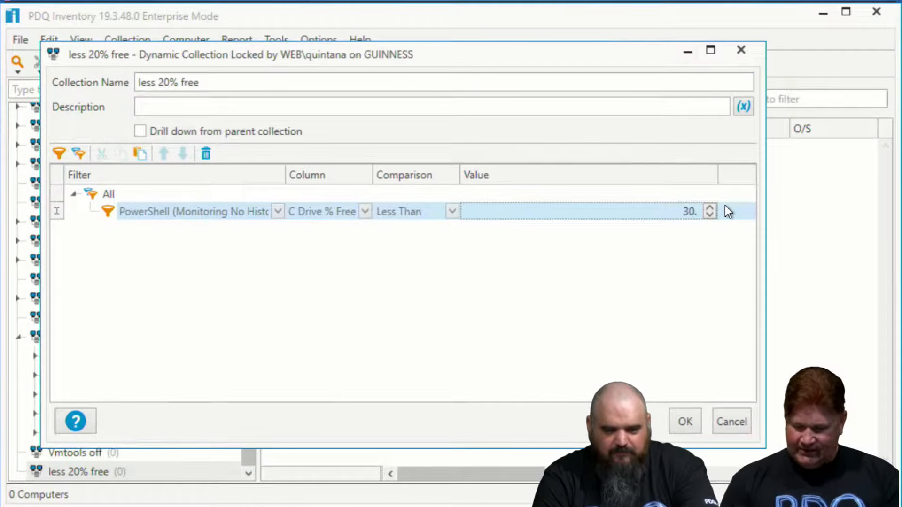
Rename the collection to less 30% free and save it
left_click(171, 86)
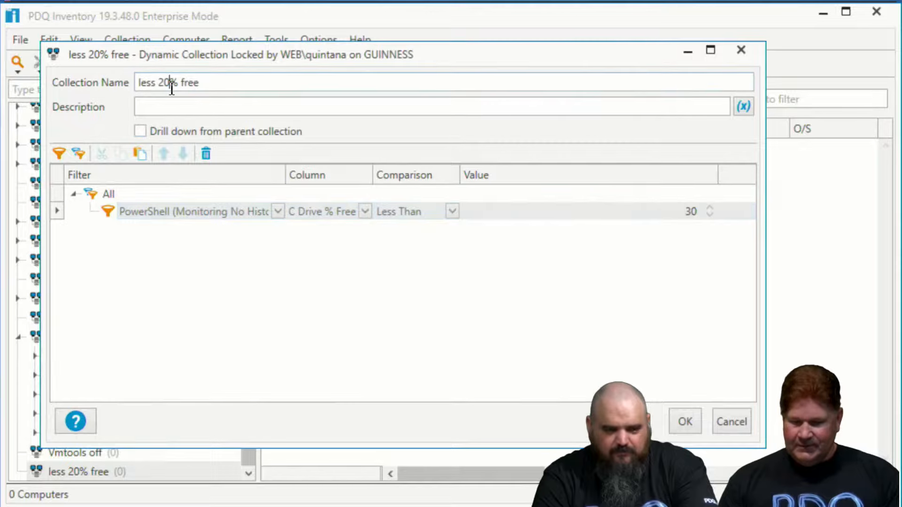
key("BackSpace")
type("3")
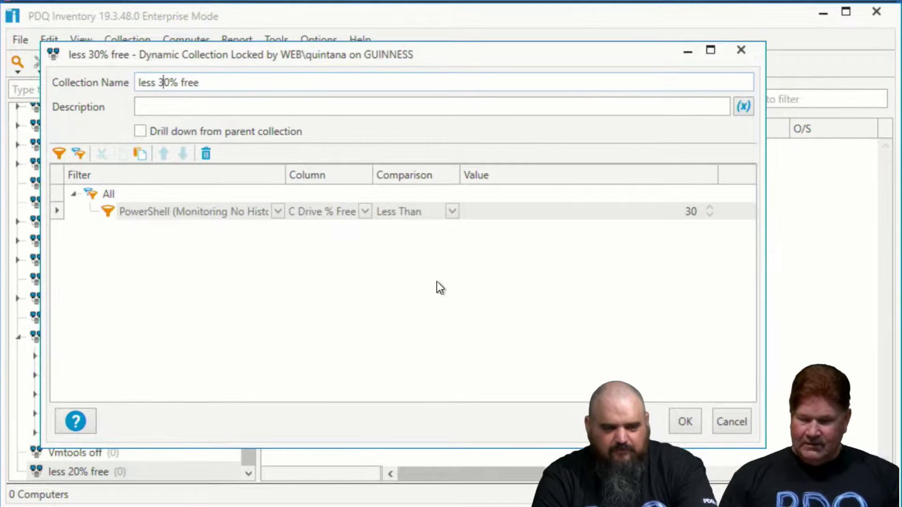
left_click(683, 421)
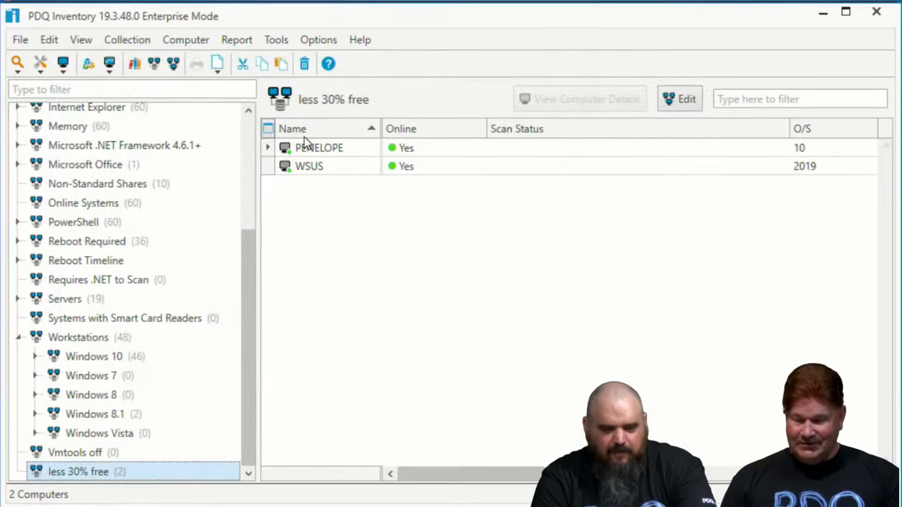
Switch to PDQ Deploy and start a one-time deployment of the Delete temp folder package
mouse_move(109, 506)
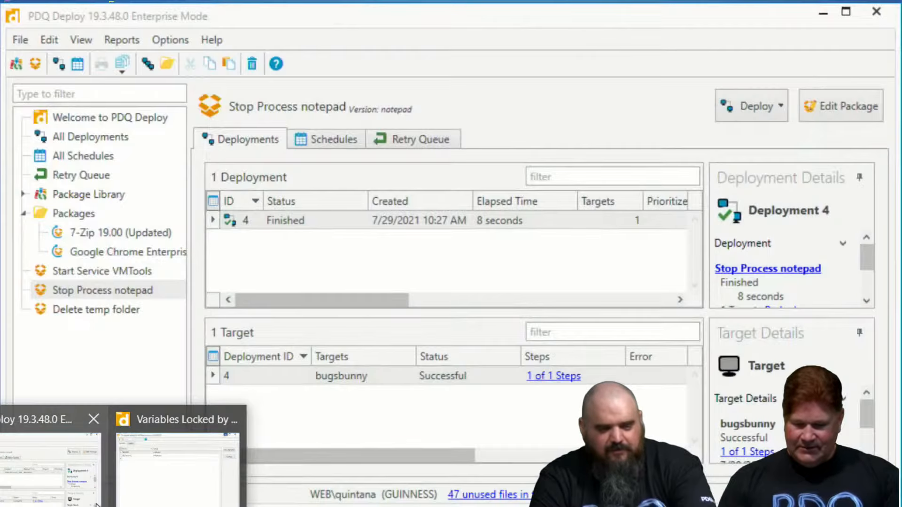
left_click(65, 502)
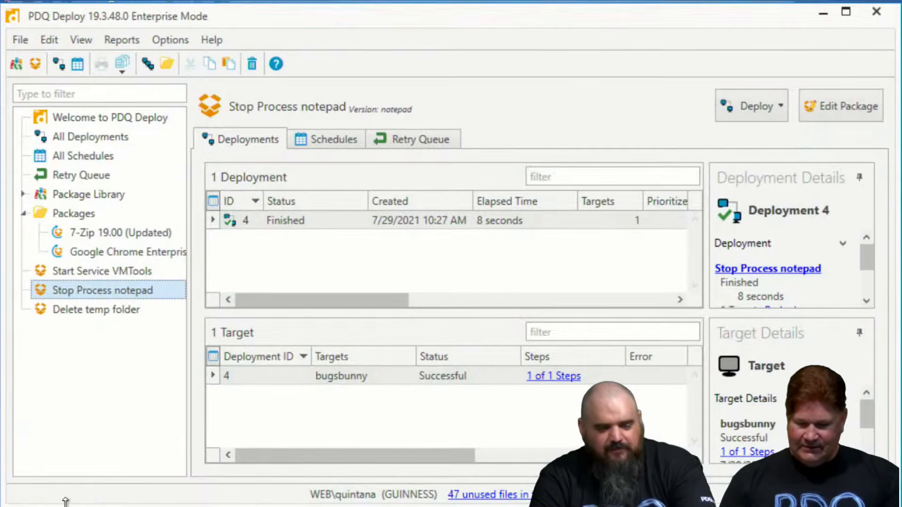
left_click(78, 308)
left_click(746, 105)
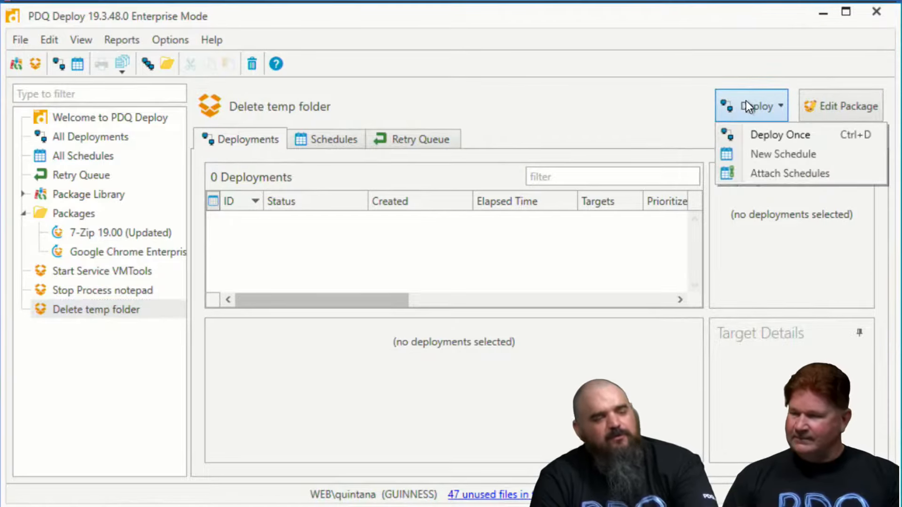
left_click(758, 134)
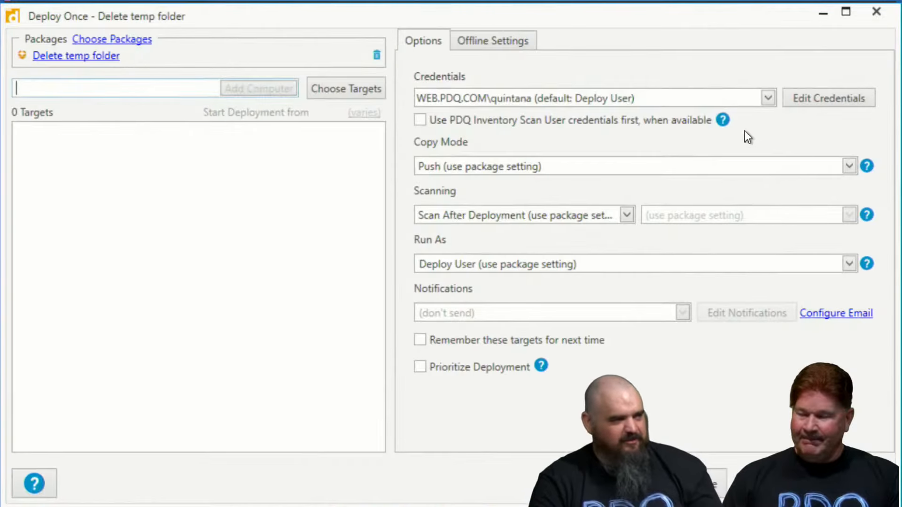
Add the PDQ Inventory collection less 30% free as the deployment's targets
left_click(330, 85)
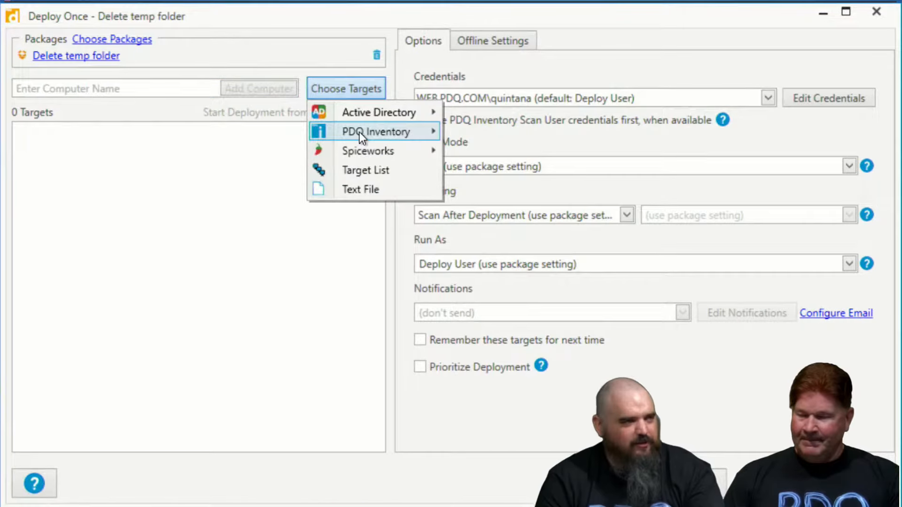
mouse_move(360, 132)
left_click(447, 135)
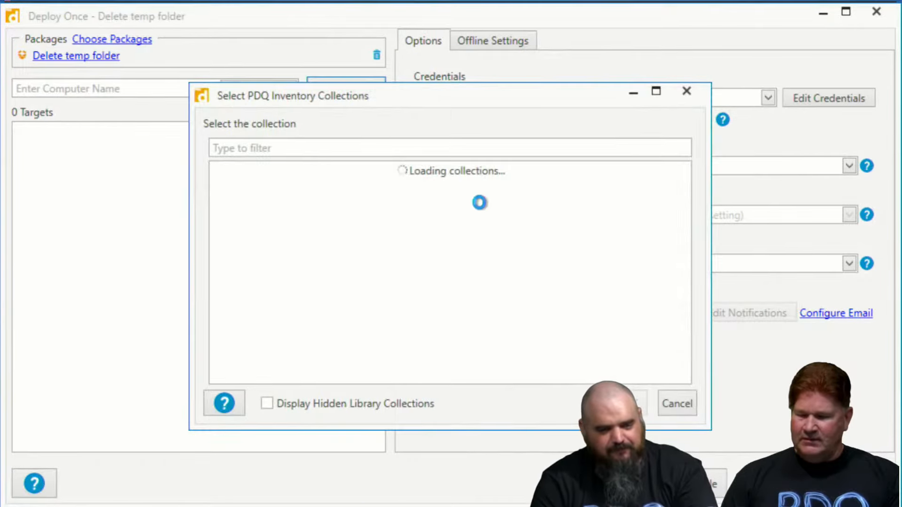
scroll(394, 339, "down", 1)
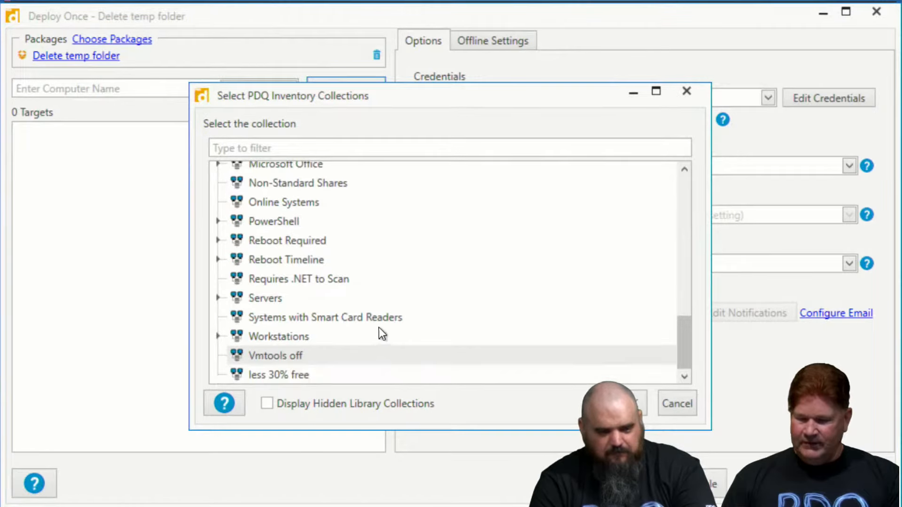
left_click(304, 378)
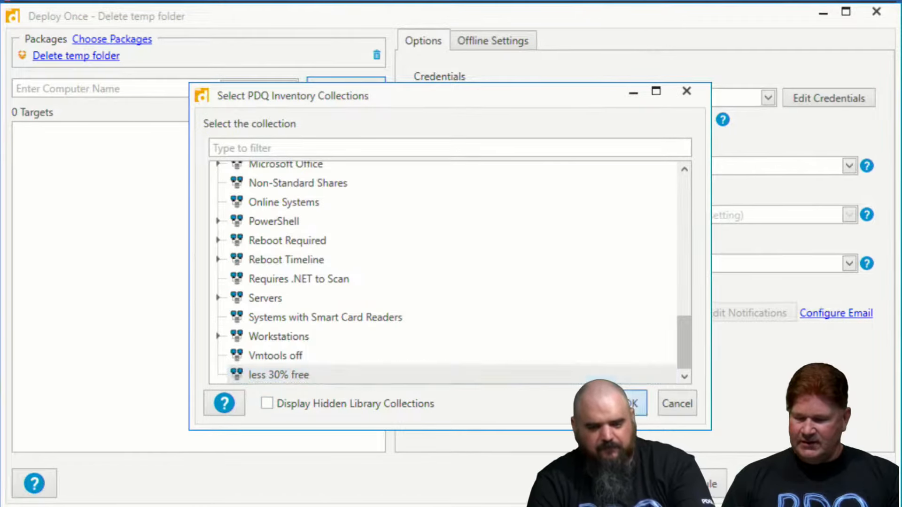
left_click(629, 404)
Remove WSUS.web.pdq.com from the targets and deploy the package to Penelope.web.pdq.com only
left_click(61, 150)
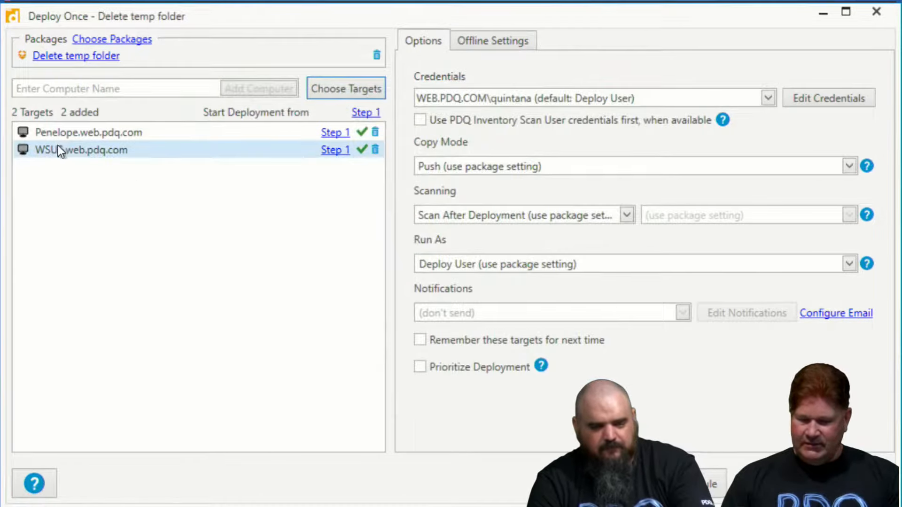
left_click(376, 149)
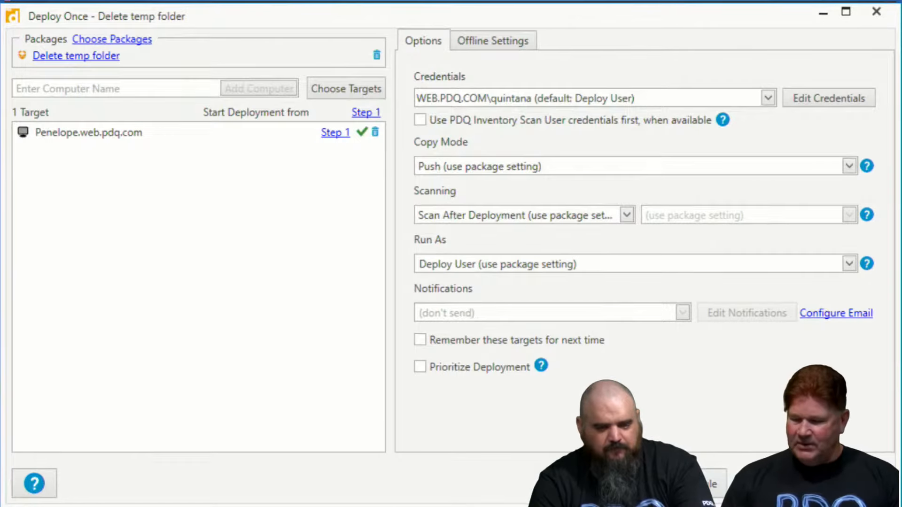
left_click(771, 484)
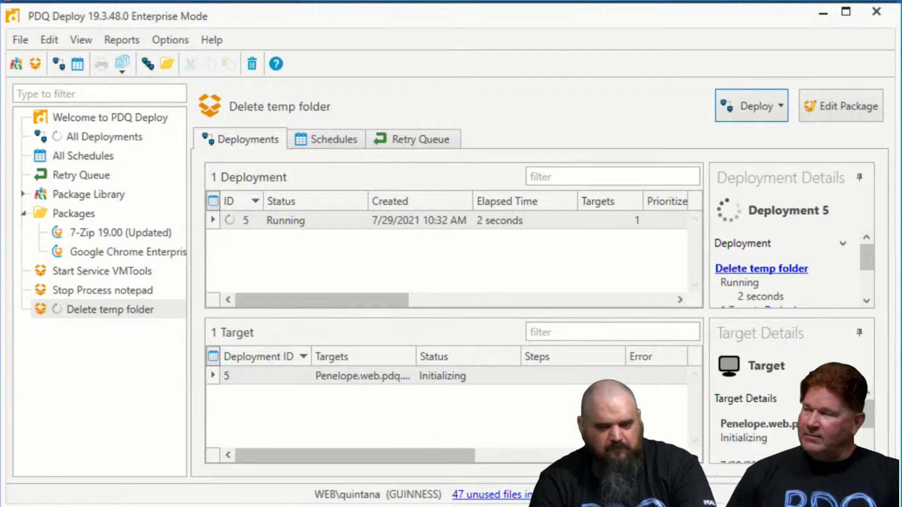